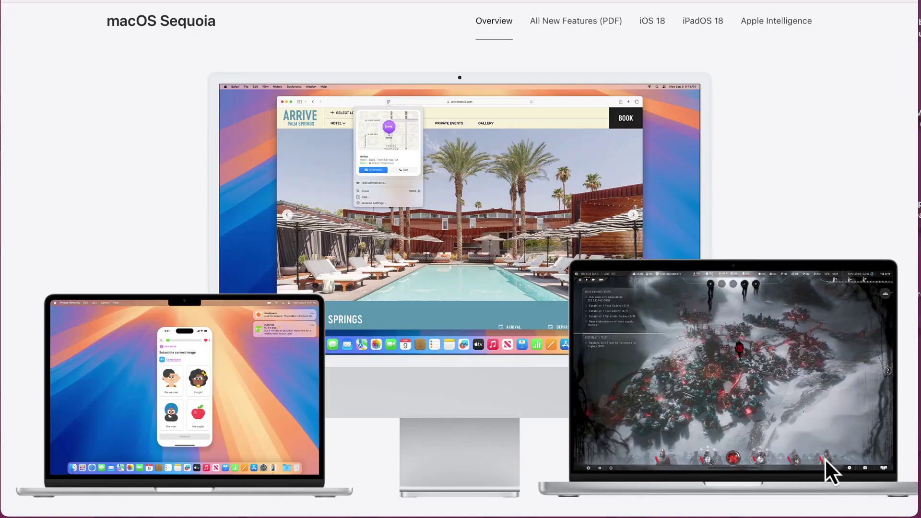
Step: Scroll the macOS Sequoia page down to its 'Sharp as a Mac.' section
scroll(825, 459, down, 5)
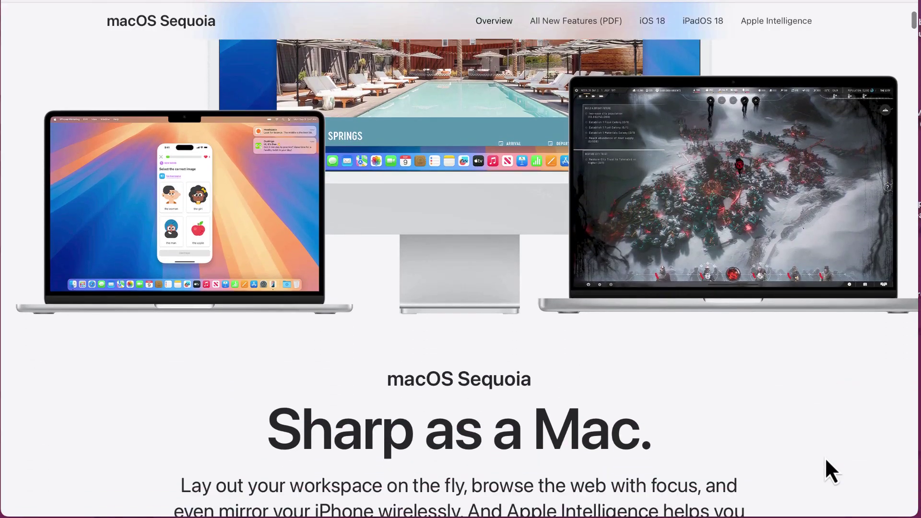
scroll(826, 459, down, 2)
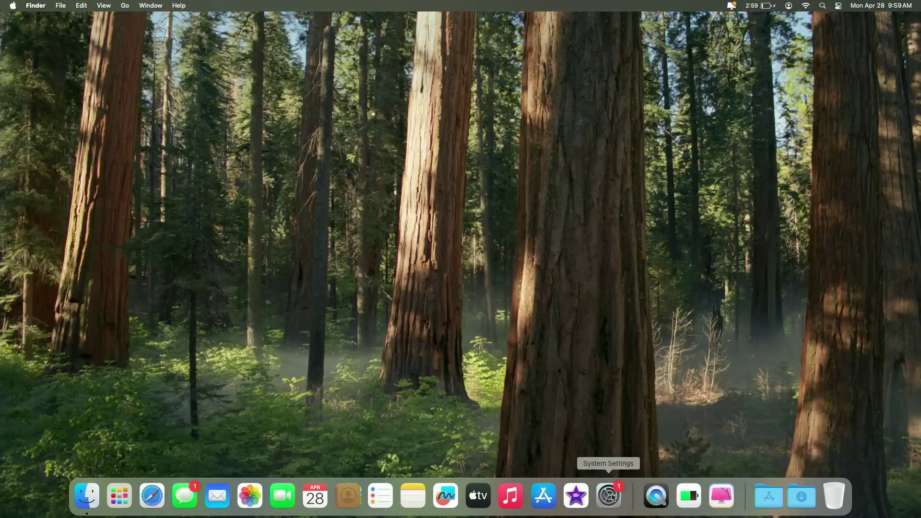
click(612, 496)
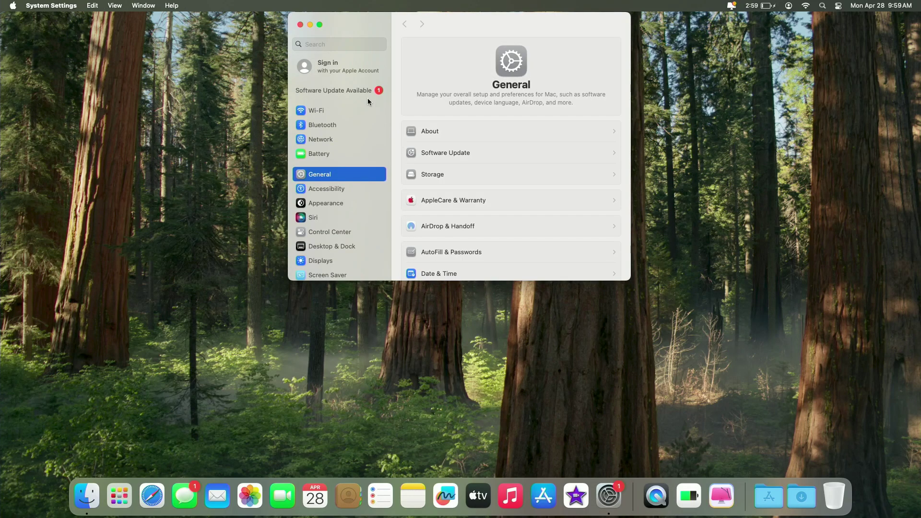
click(355, 89)
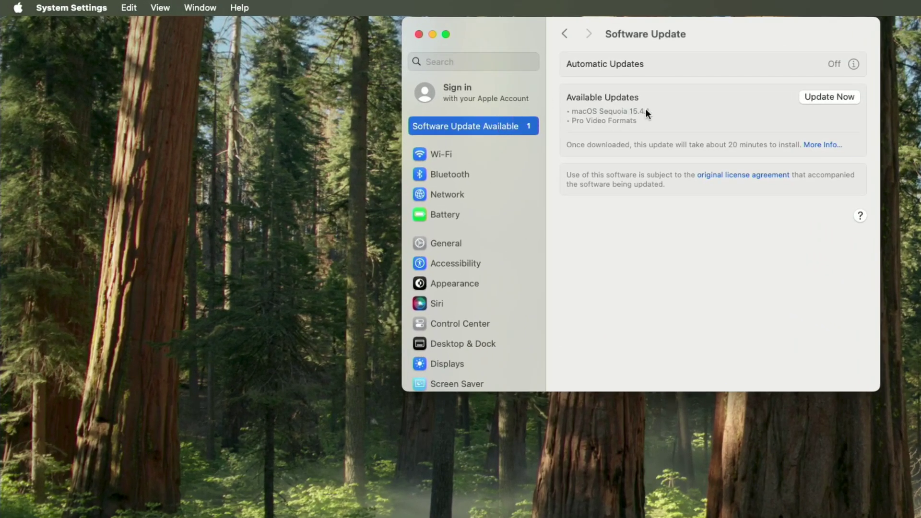
click(19, 8)
click(23, 30)
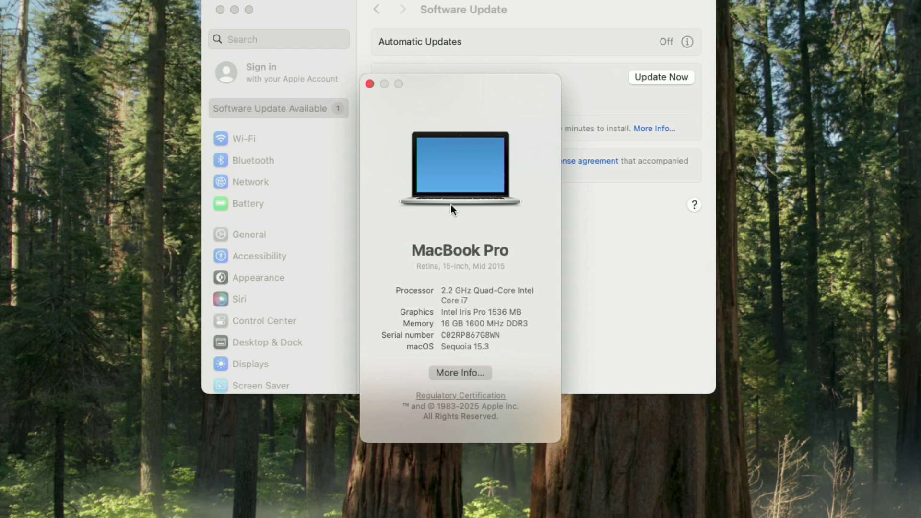
click(370, 83)
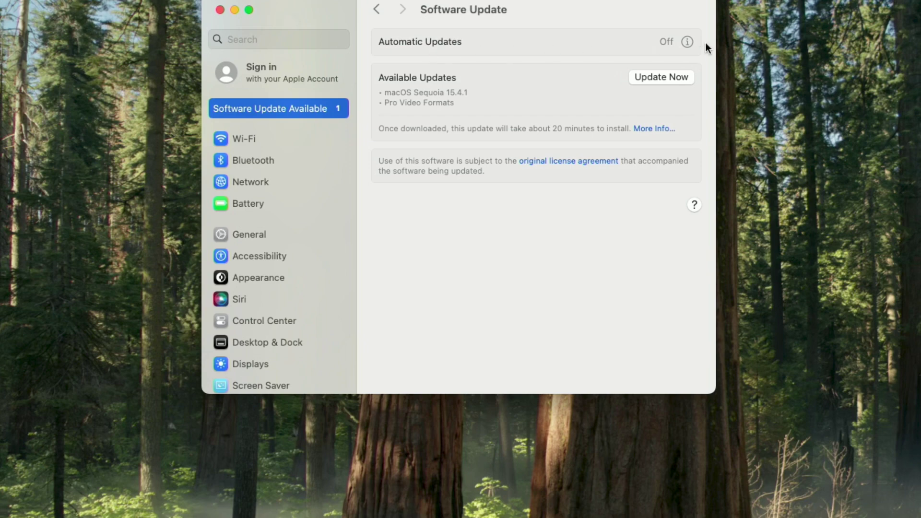
click(687, 42)
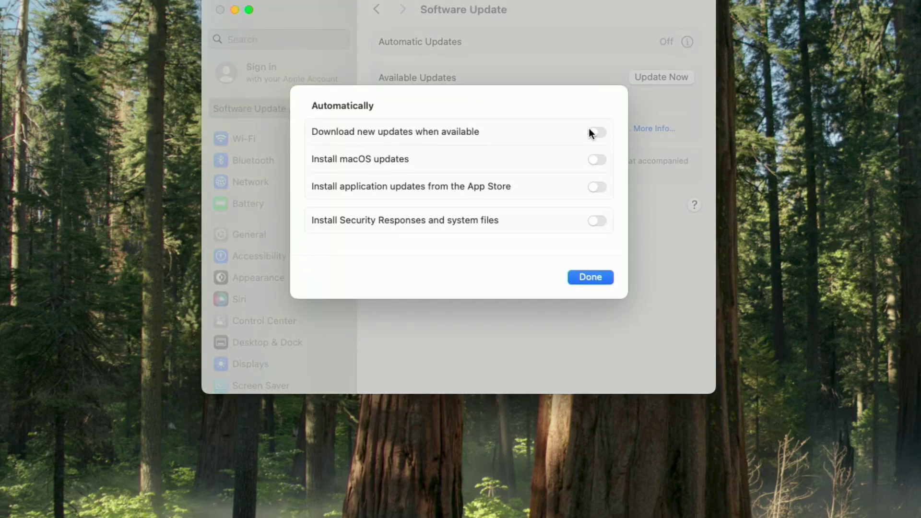
click(588, 278)
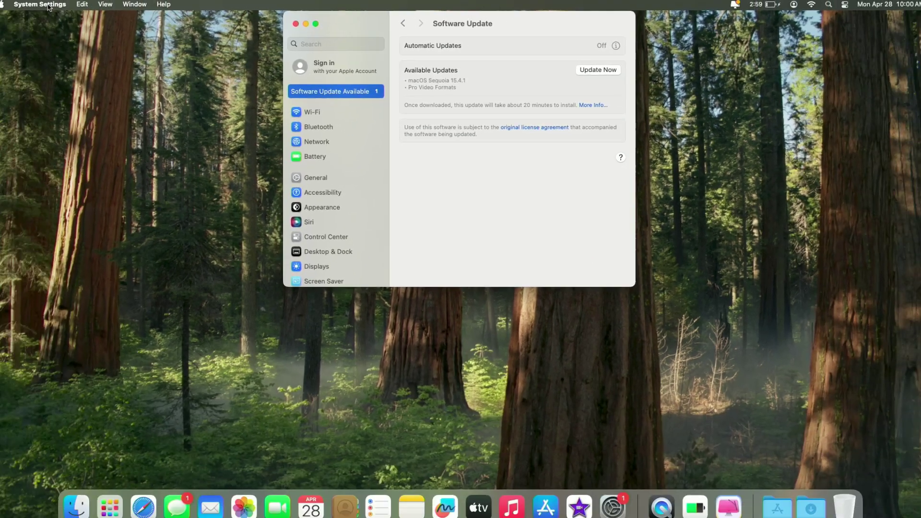
click(48, 7)
Step: Quit System Settings, launch OpenCore Legacy Patcher from Applications, and install its 2.3.2 update
click(41, 89)
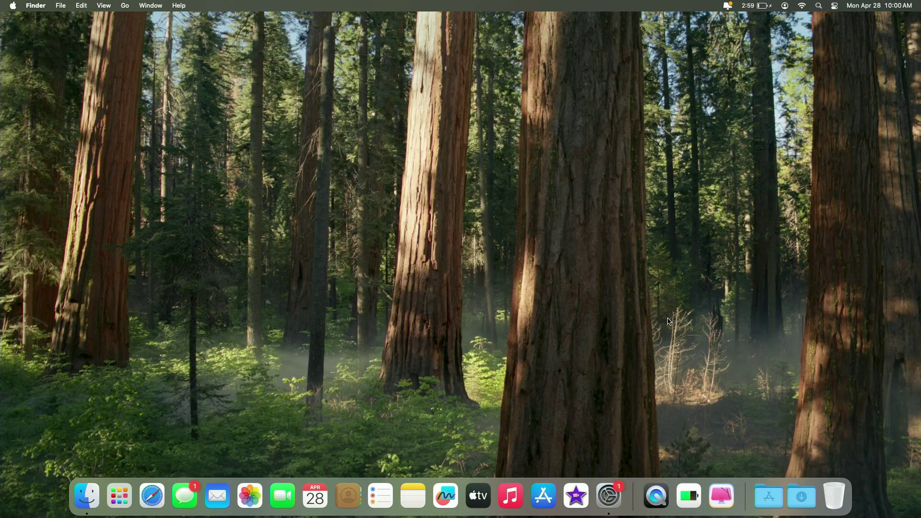
click(768, 497)
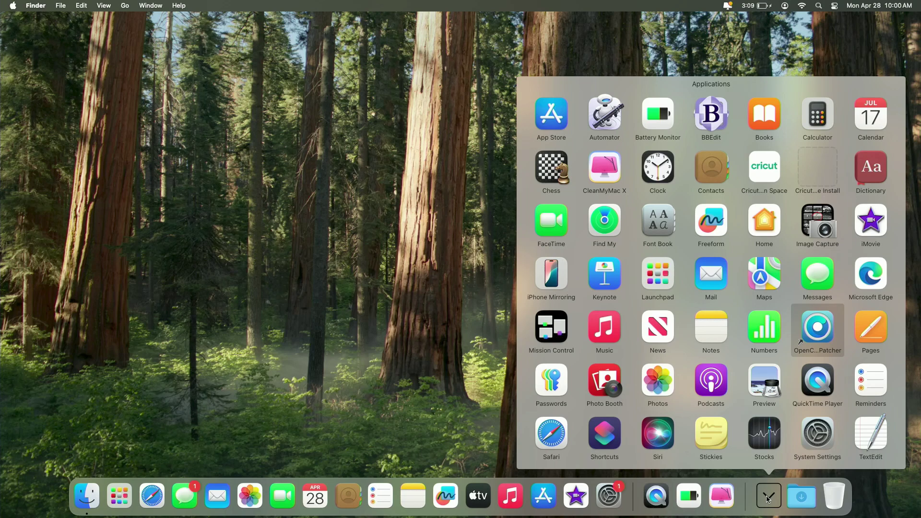
key(Return)
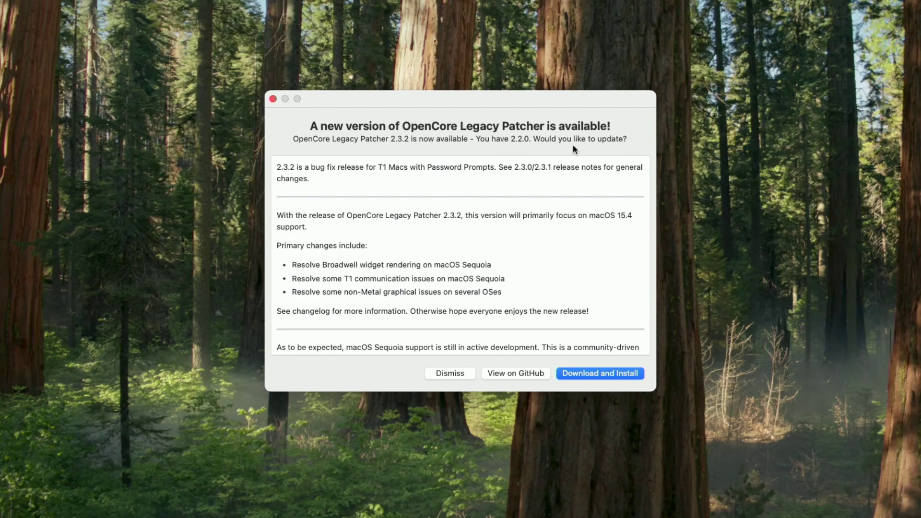
click(594, 374)
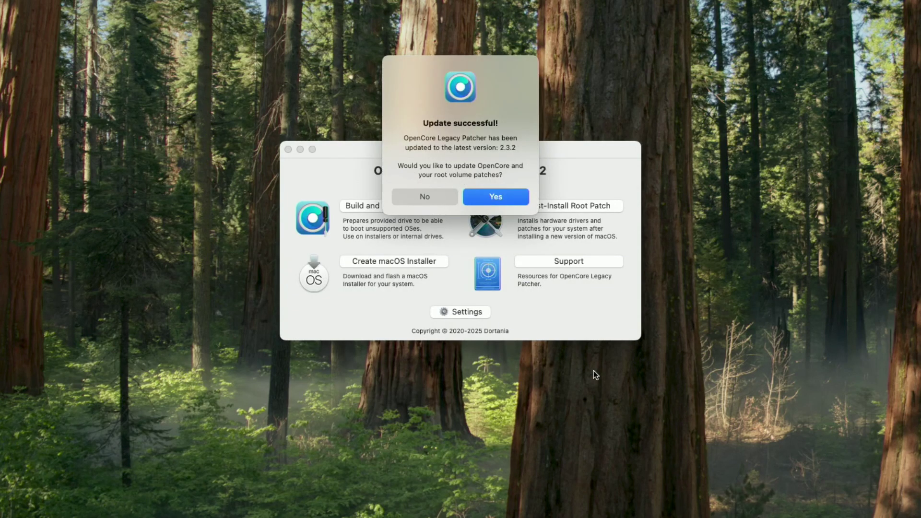
Step: Accept the OpenCore update and install the build to disk0's disk0s1 EFI partition
click(496, 197)
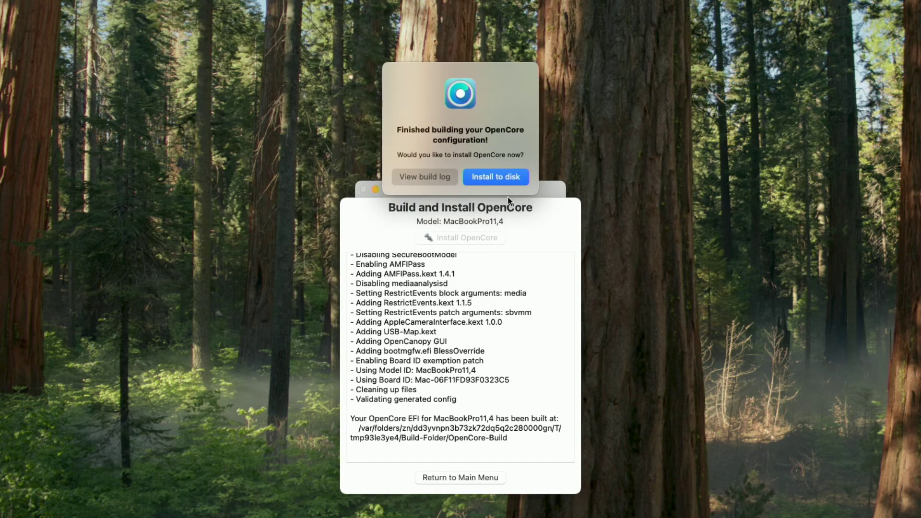
click(499, 177)
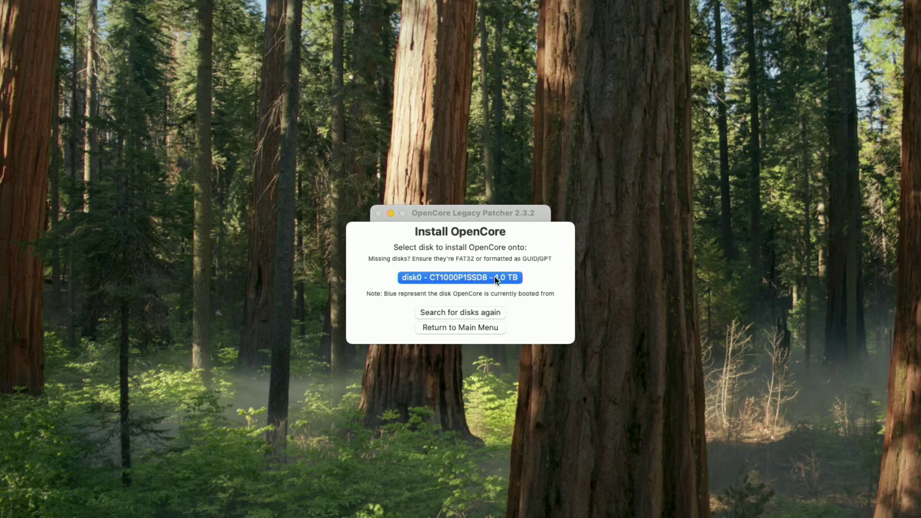
click(476, 280)
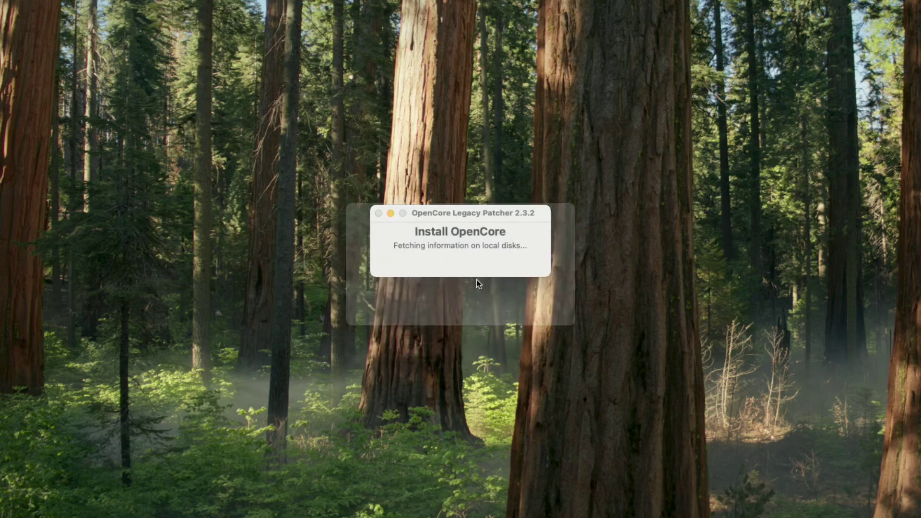
click(466, 254)
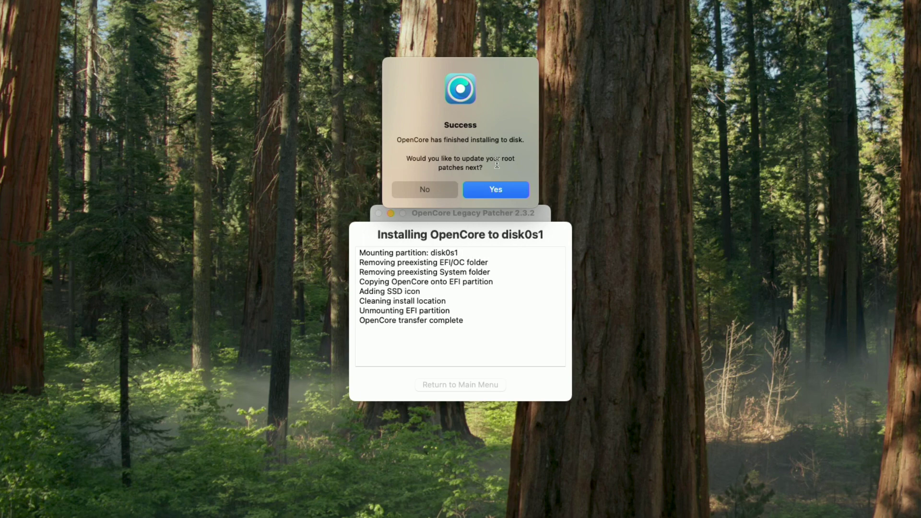
click(491, 190)
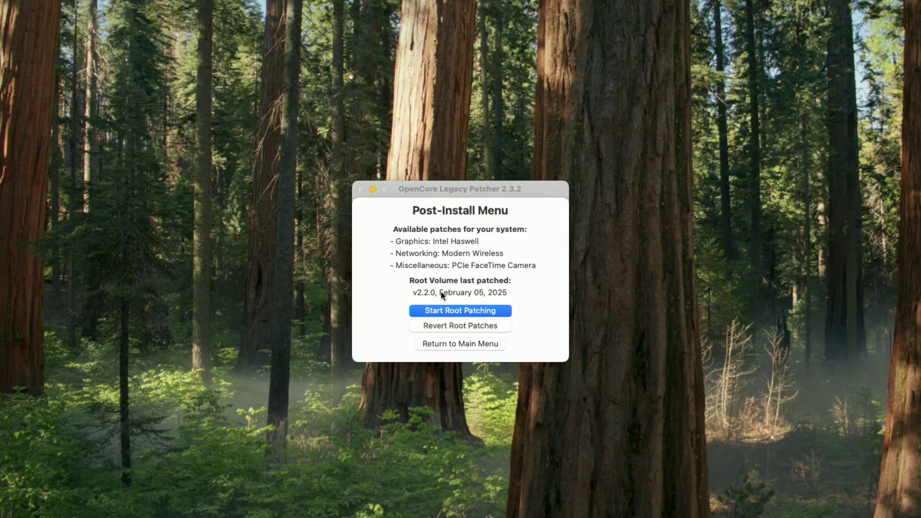
Step: Run root patching for Intel Haswell graphics, Modern Wireless and the PCIe FaceTime Camera
click(460, 310)
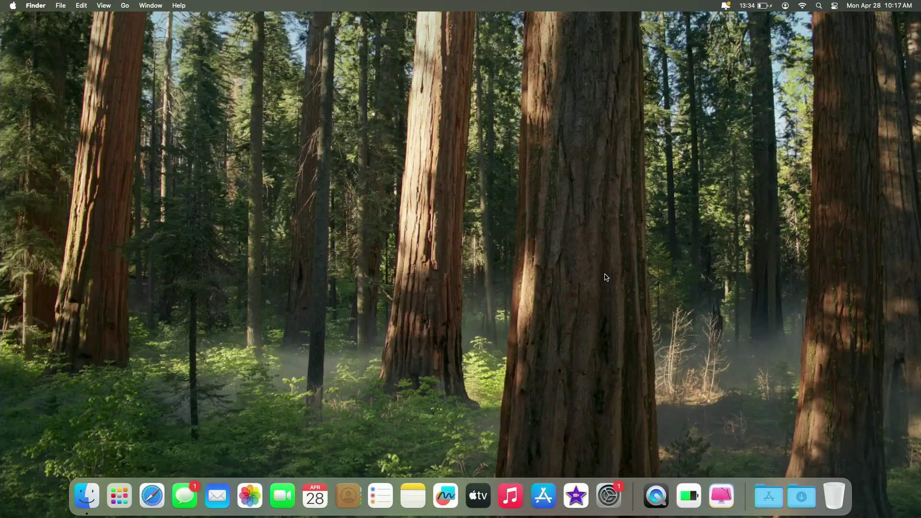
Step: Start the macOS Sequoia 15.4.1 update in Software Update and accept the licence agreement
click(609, 498)
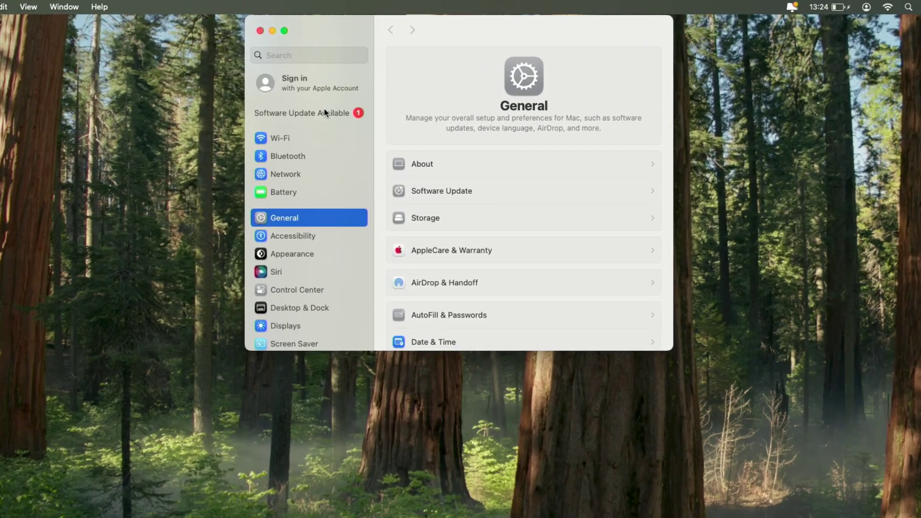
click(324, 111)
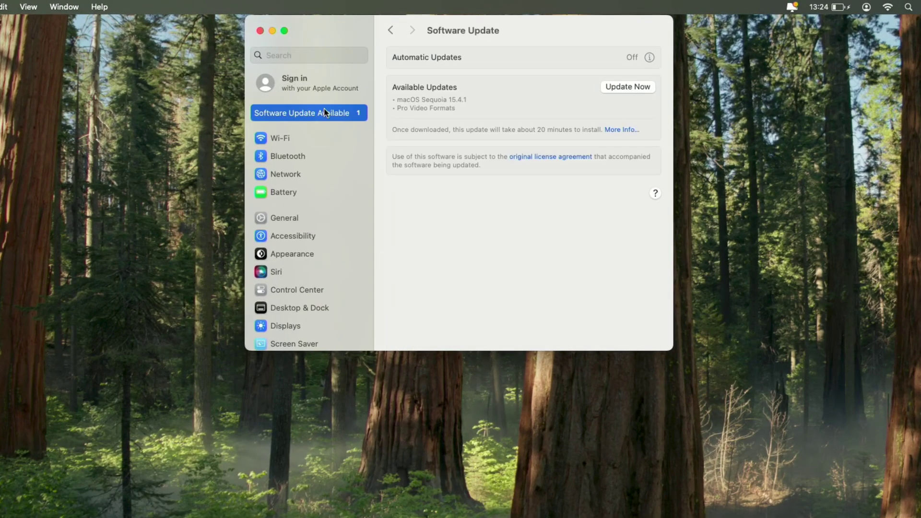
click(625, 86)
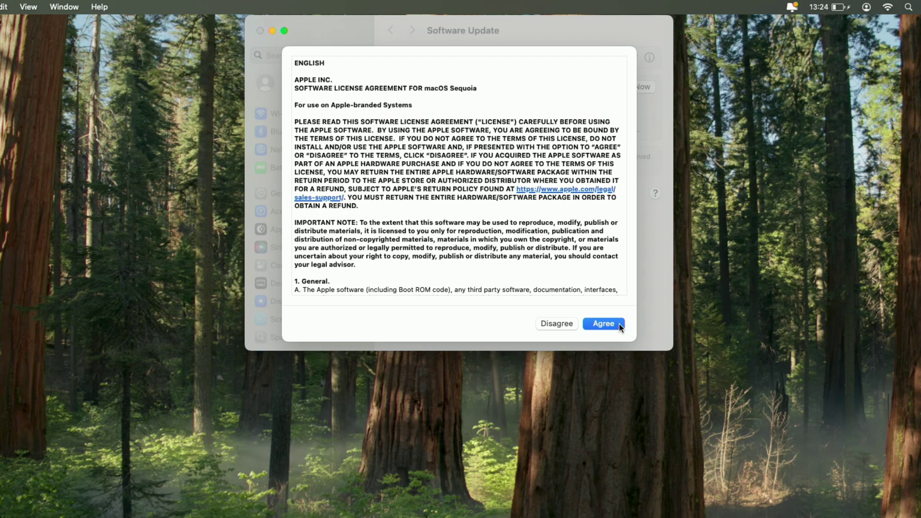
click(604, 324)
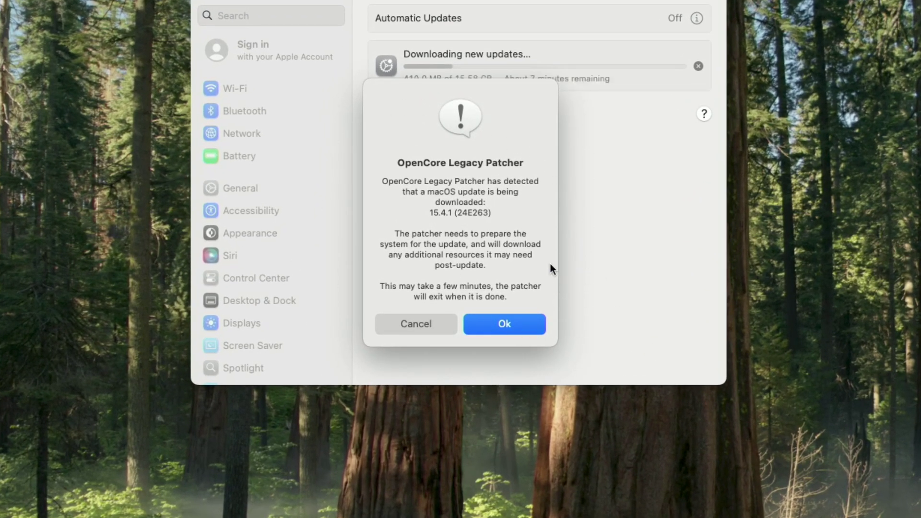
Step: Let the patcher prepare, then wait for the update to install and restart
click(504, 324)
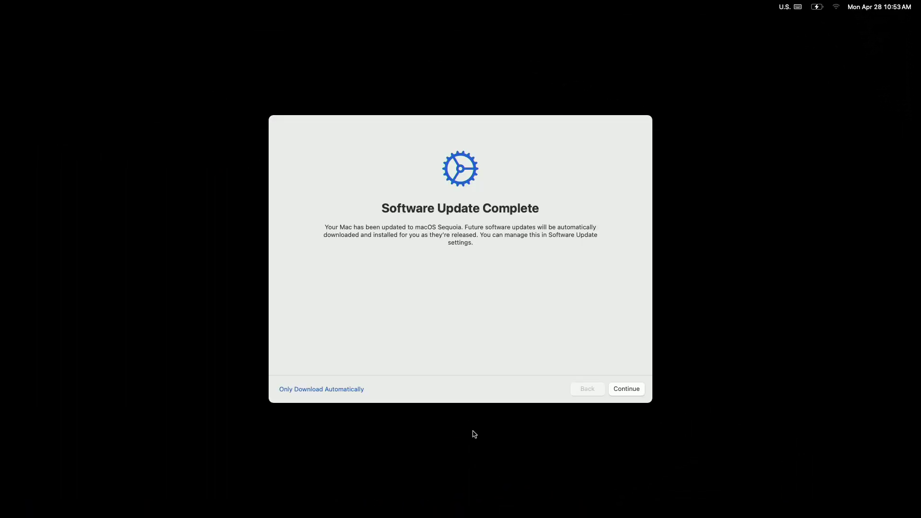
Step: Continue past the Software Update Complete and Welcome to Mac screens
click(629, 390)
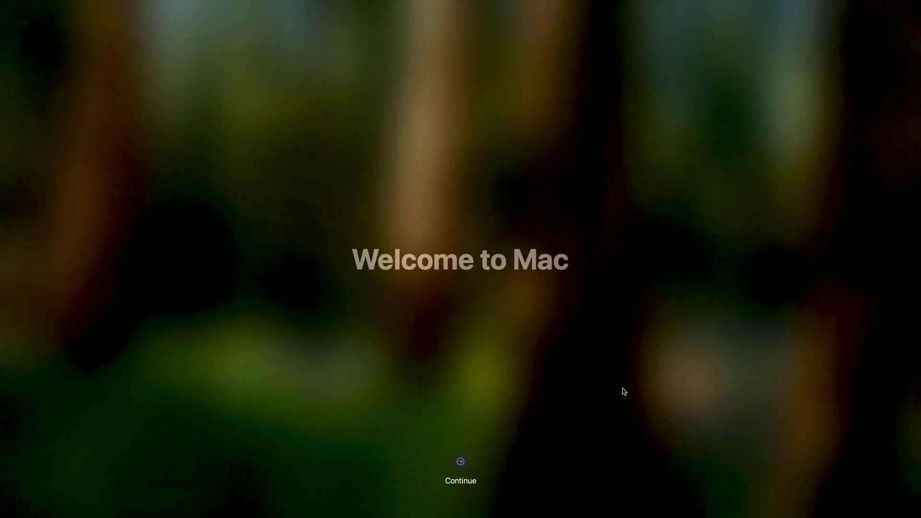
click(461, 462)
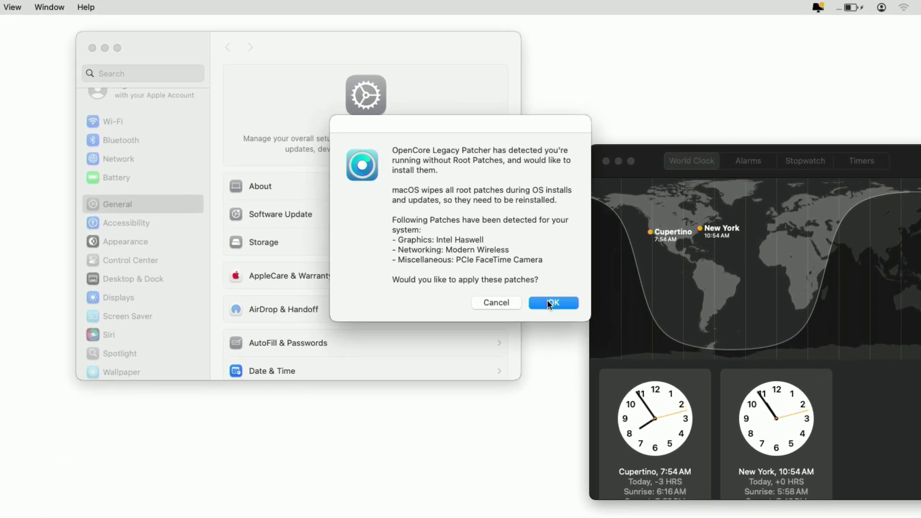
Step: Install the detected root patches, dismiss the System Extension notice, and reboot the Mac
click(549, 302)
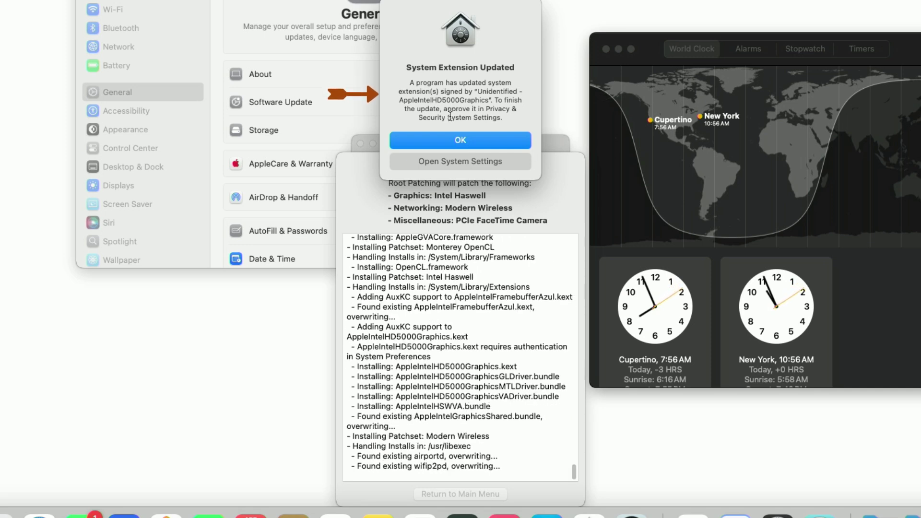
click(450, 140)
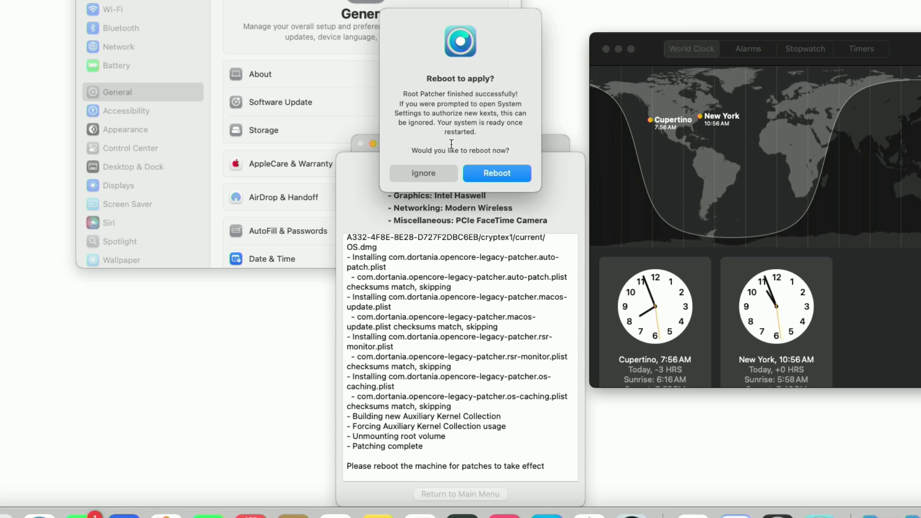
click(501, 177)
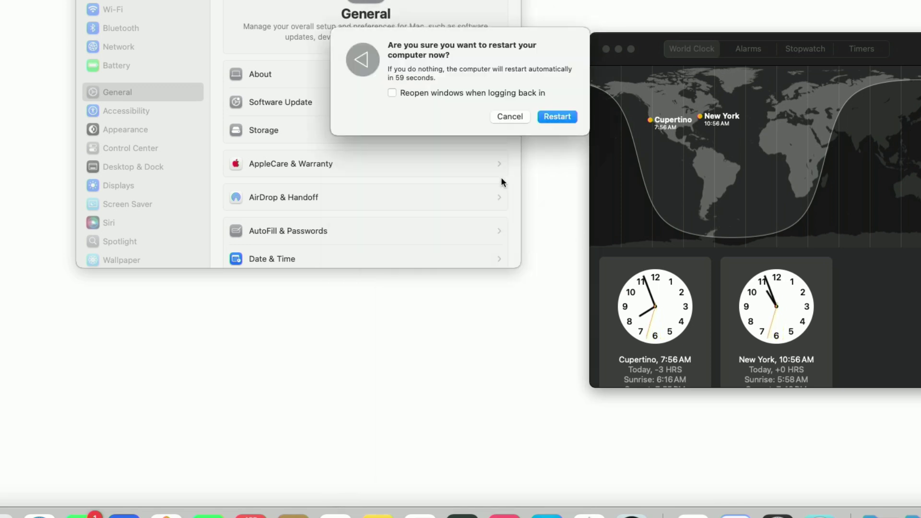
click(551, 120)
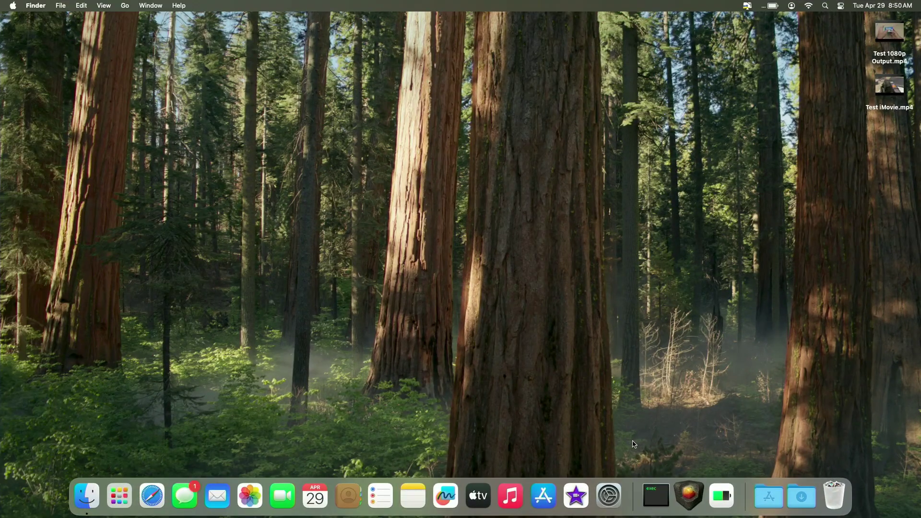
Step: Open the Software Update pane in System Settings, centred on screen
click(610, 499)
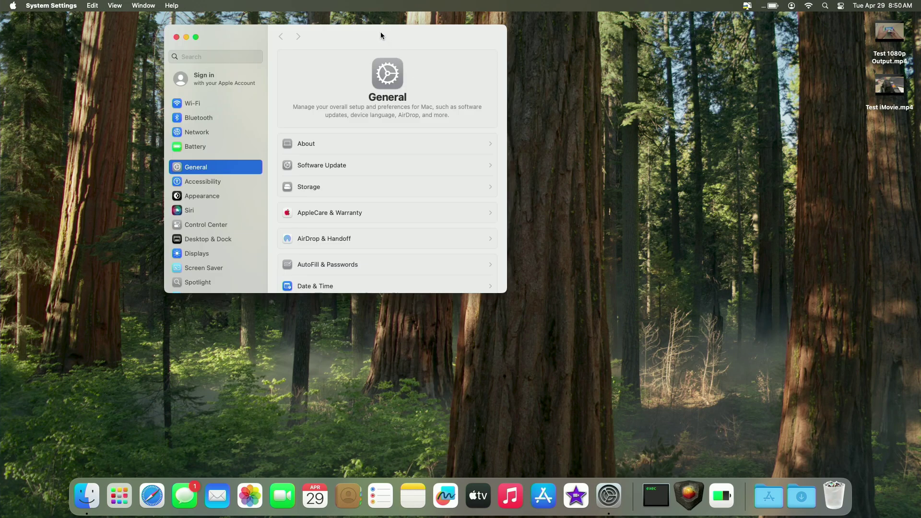
drag(380, 32, 515, 91)
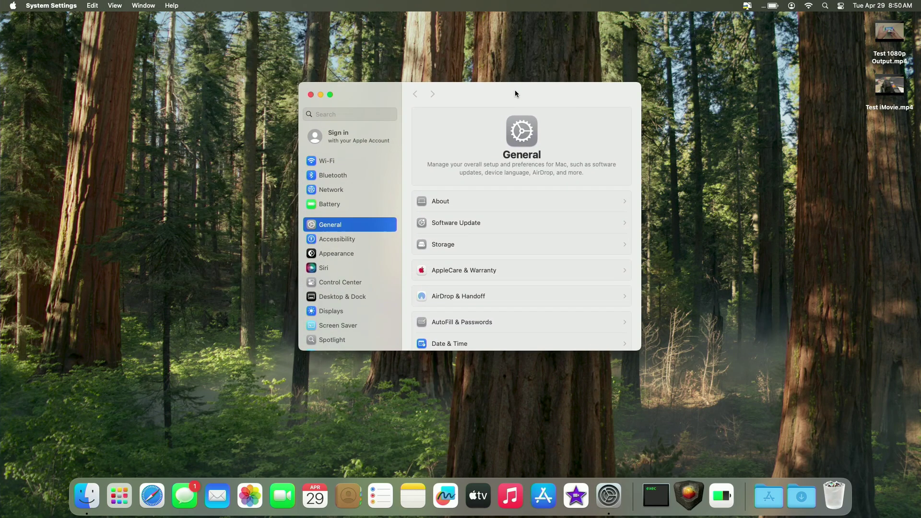
click(470, 224)
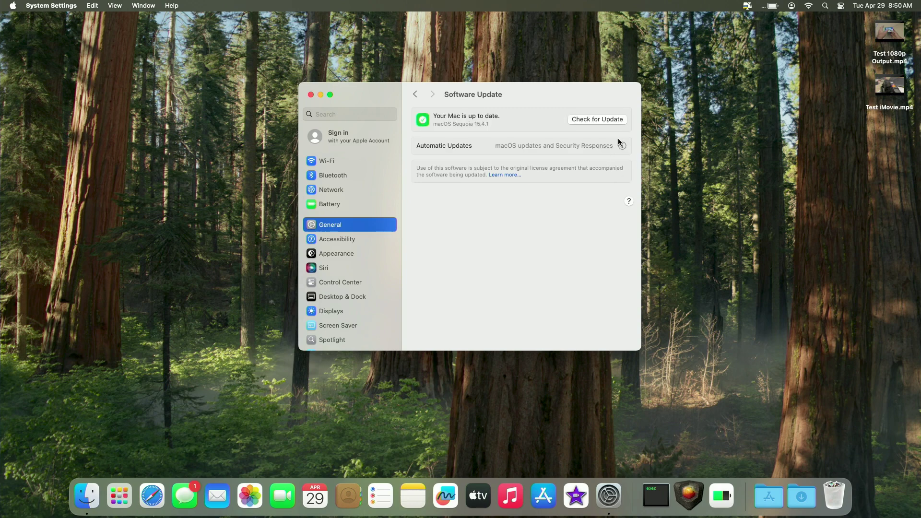
Step: Turn off automatic update downloads and security response installs, authorising with the admin password
click(622, 146)
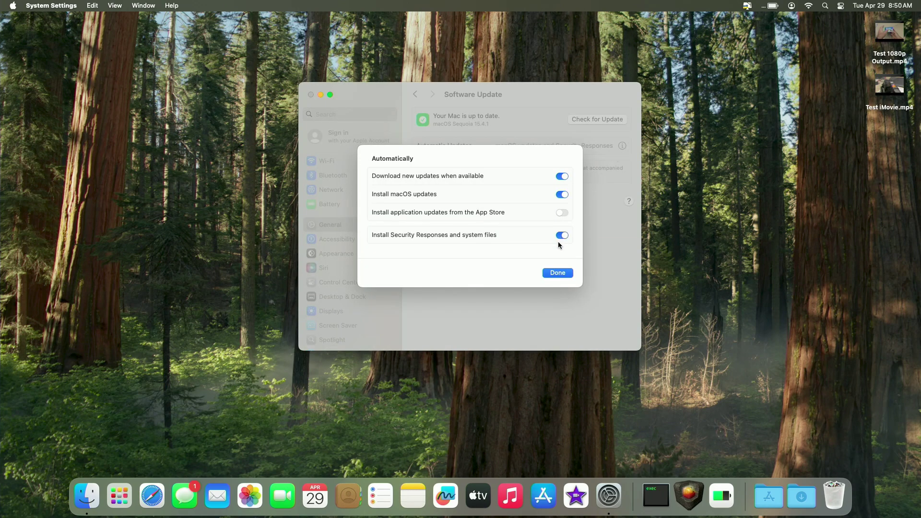
click(561, 177)
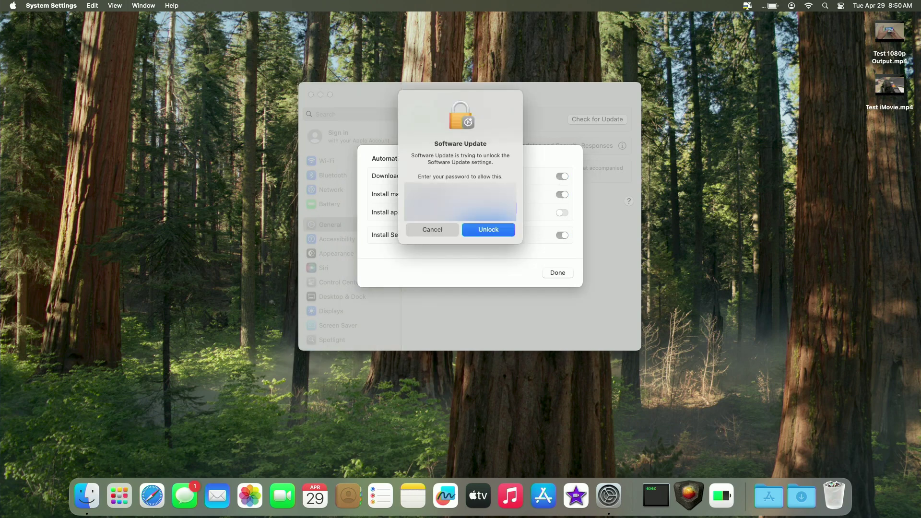
key(Return)
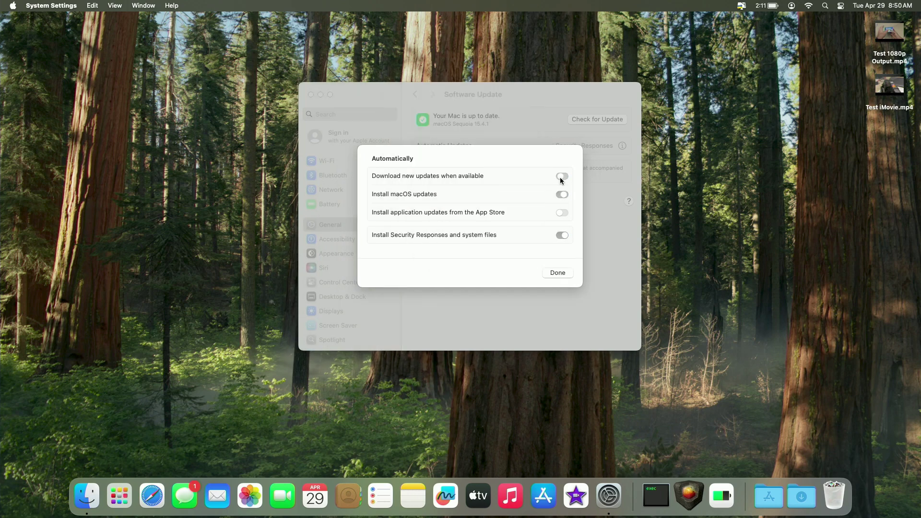
key(Escape)
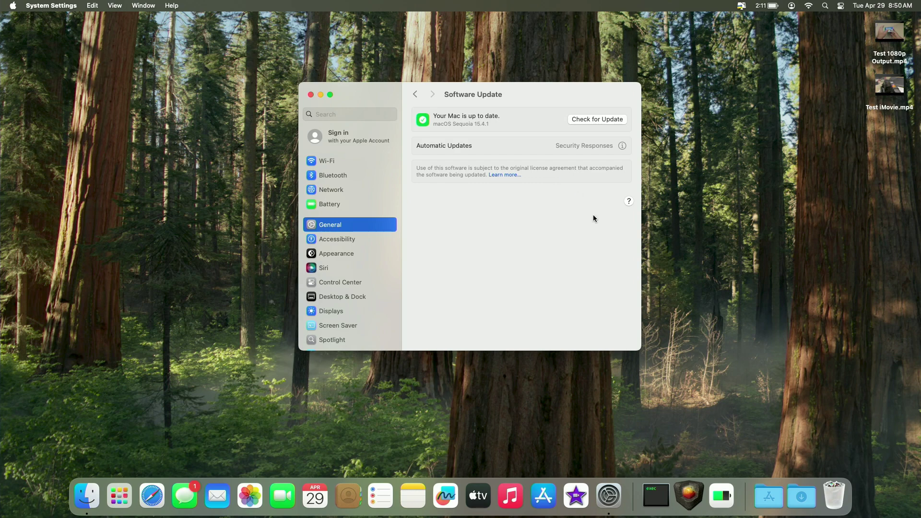
click(622, 146)
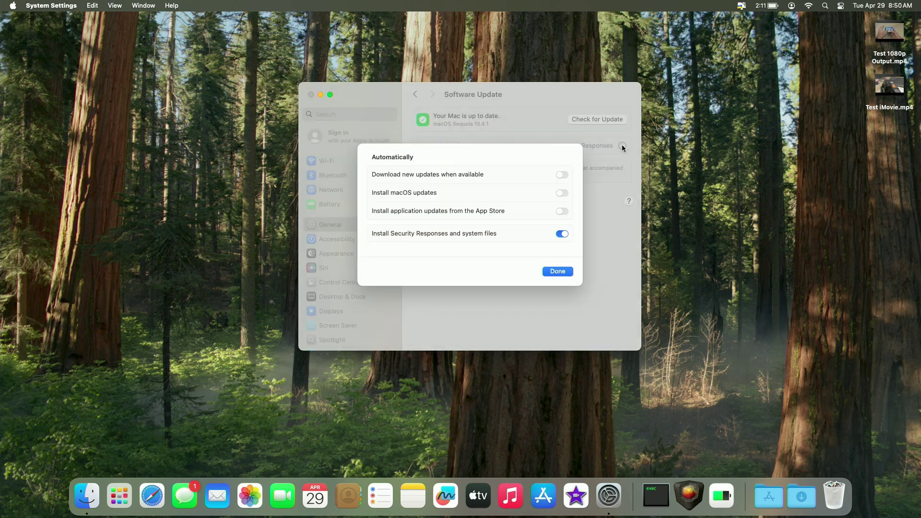
click(557, 234)
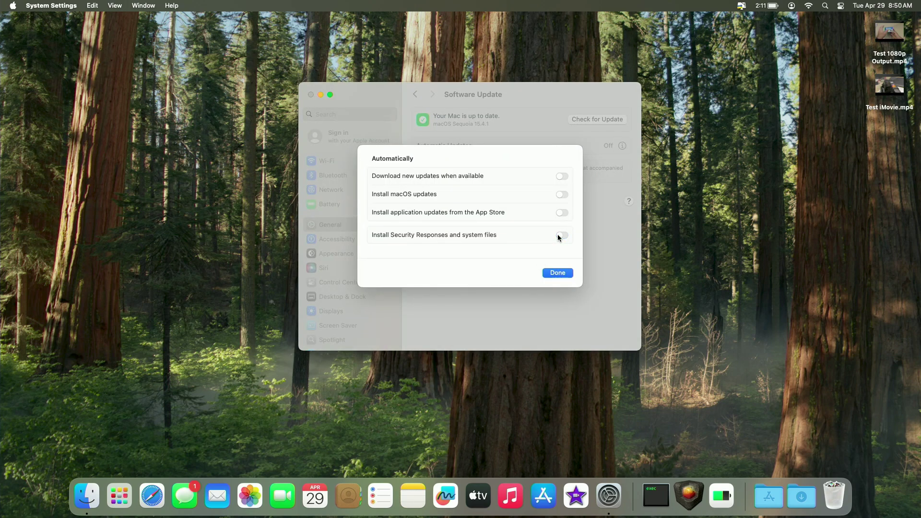
click(557, 273)
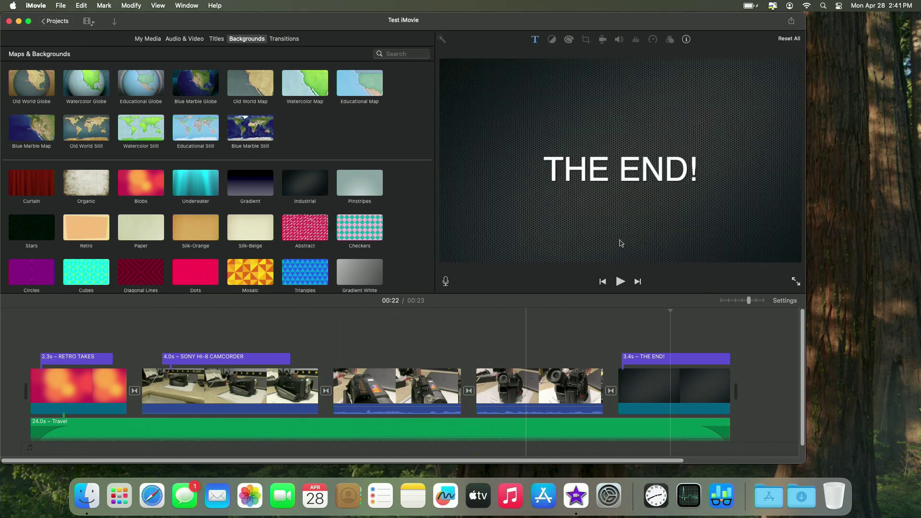
Step: Export the project as a 720p file to the Desktop and check the export progress
click(791, 21)
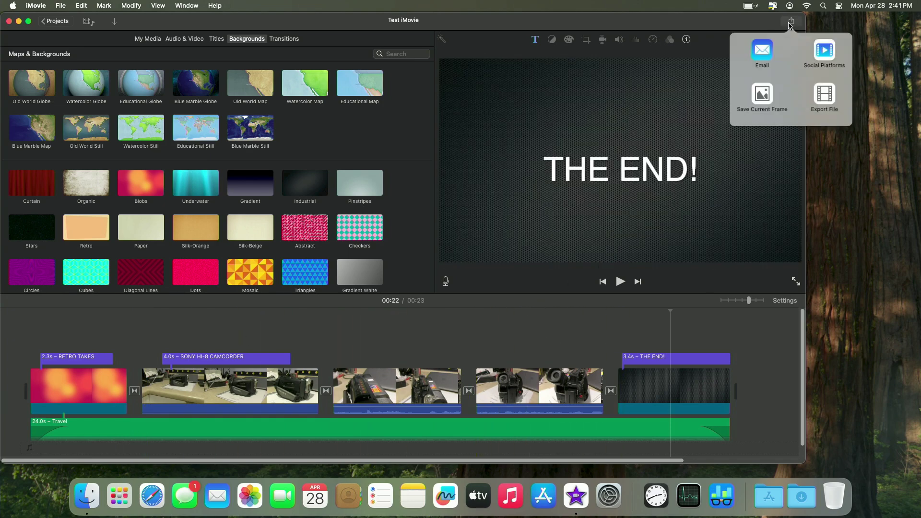
click(822, 94)
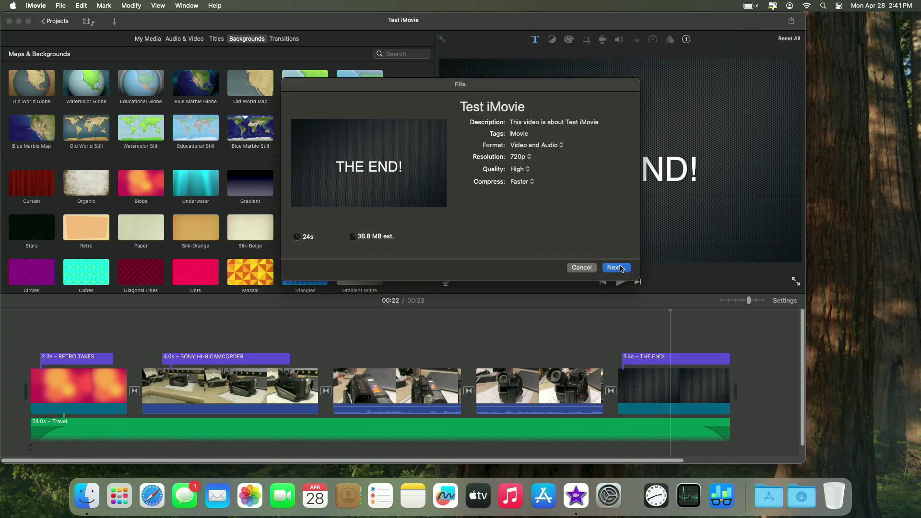
click(527, 157)
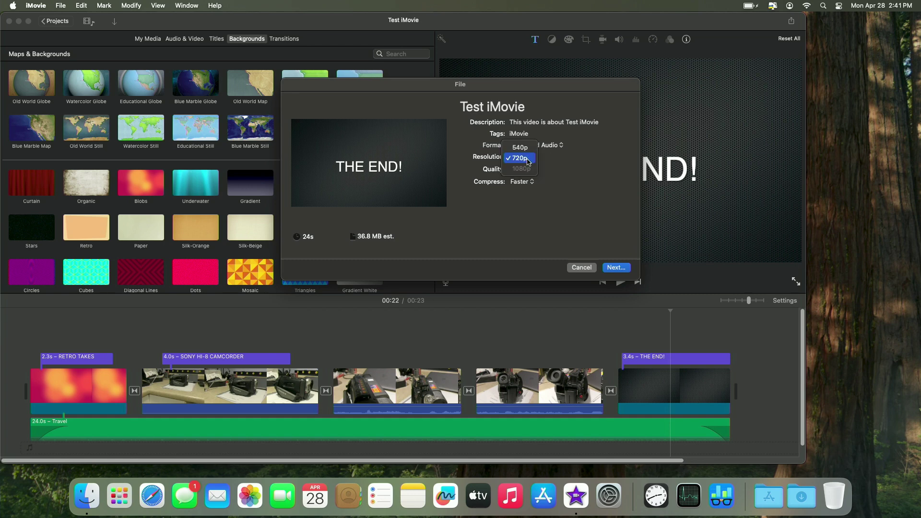
click(527, 157)
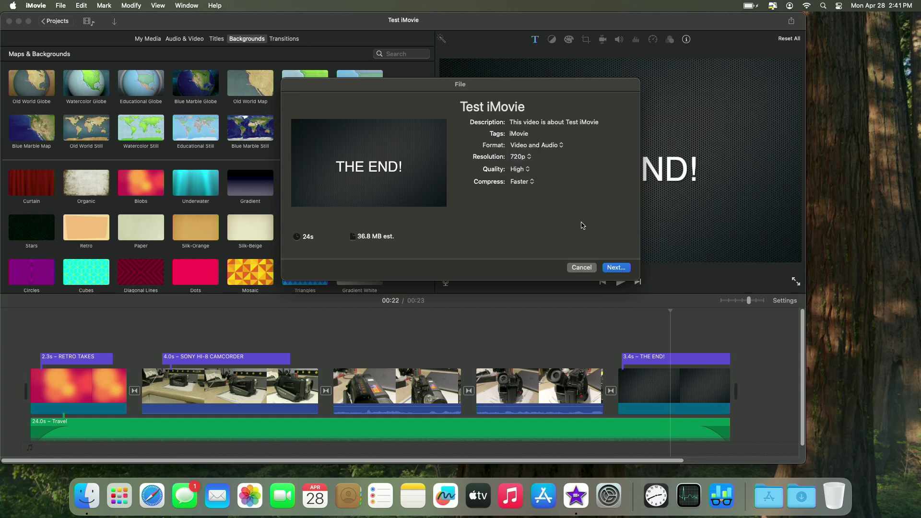
click(615, 267)
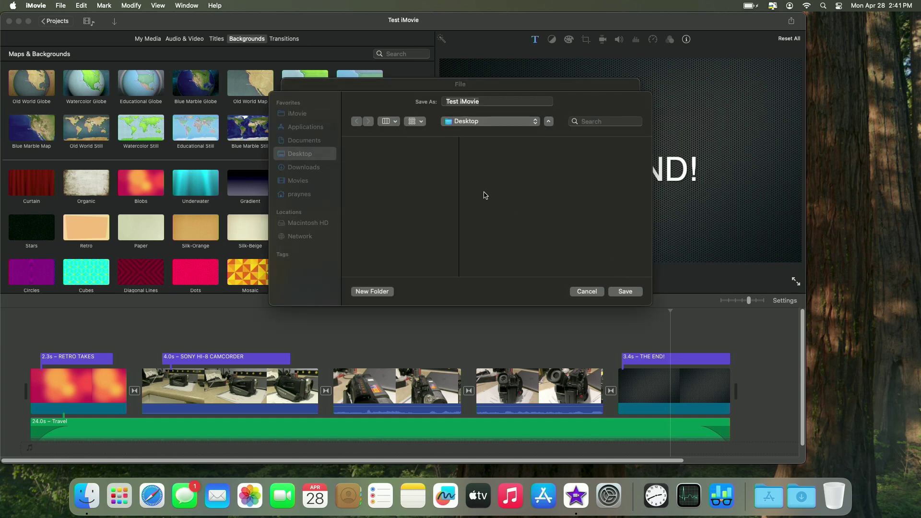
click(624, 292)
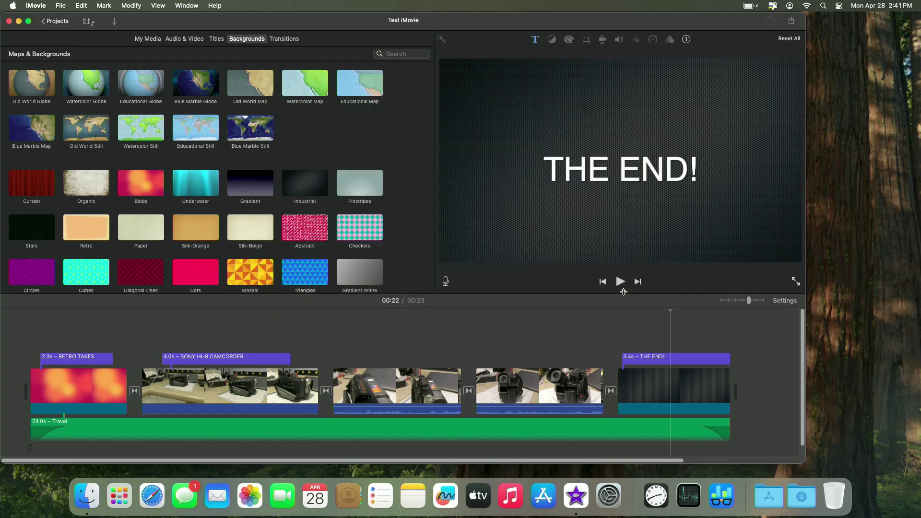
click(769, 22)
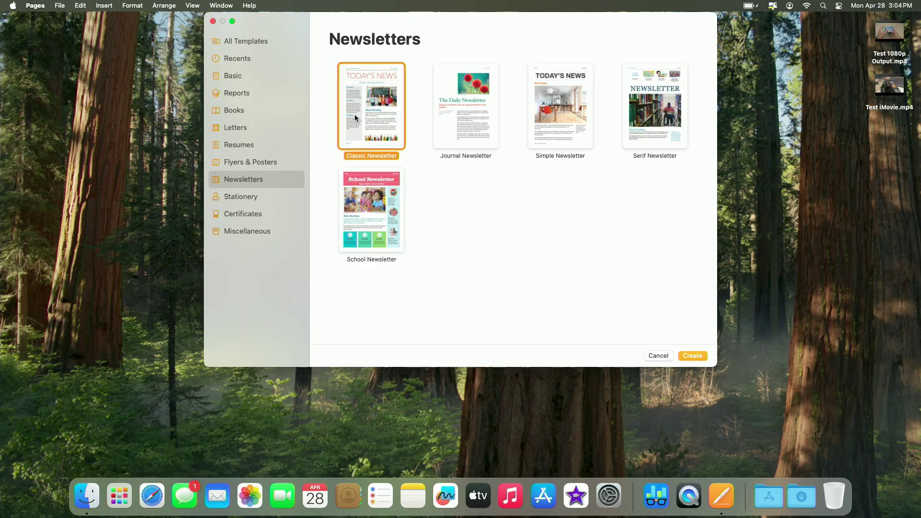
Step: Open the Classic Newsletter template and drag the boy's photo lower in page 2's left column
double_click(355, 118)
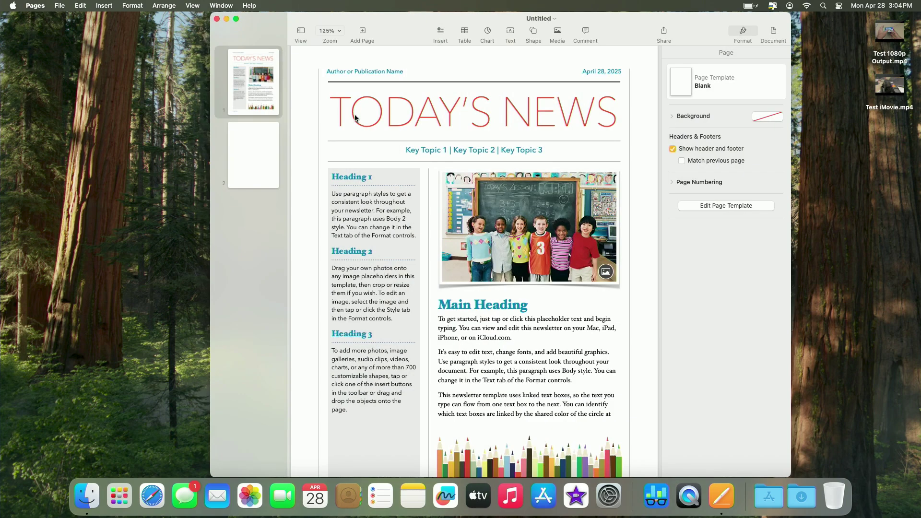
scroll(355, 117, down, 5)
scroll(355, 118, down, 8)
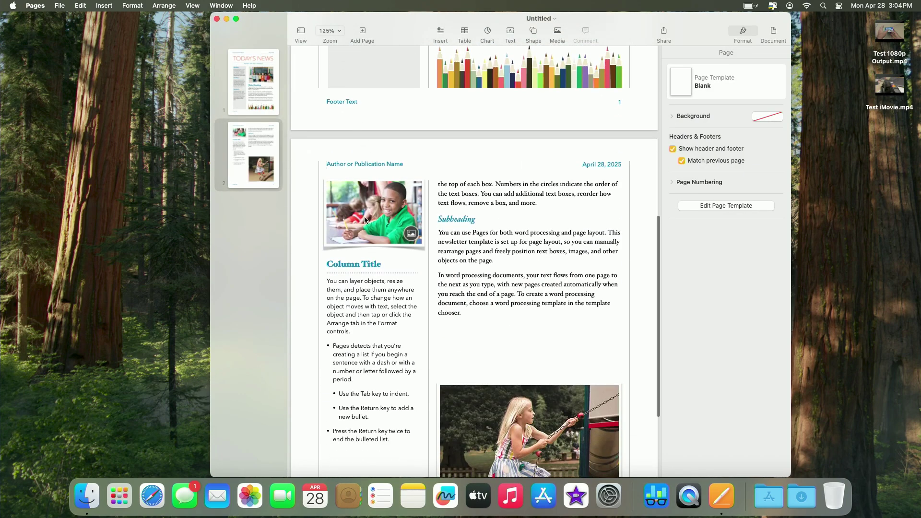
drag(365, 220, 409, 310)
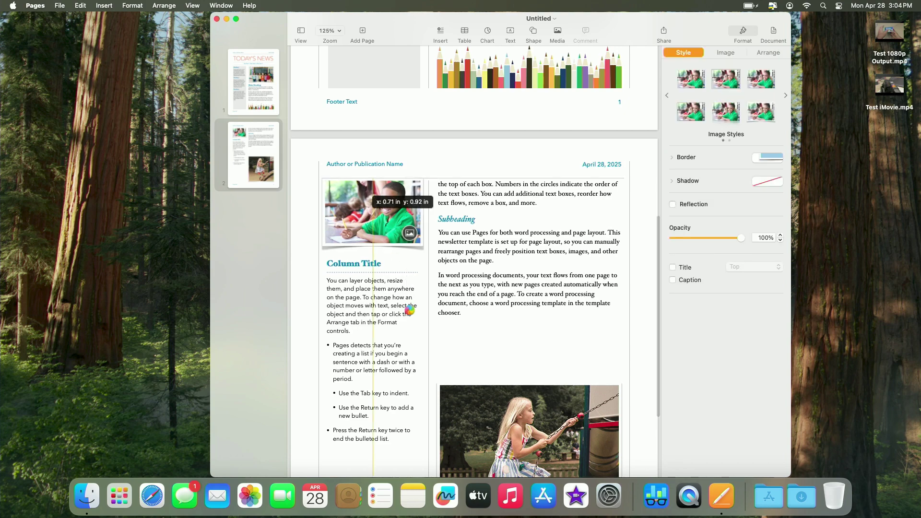
drag(410, 311, 411, 333)
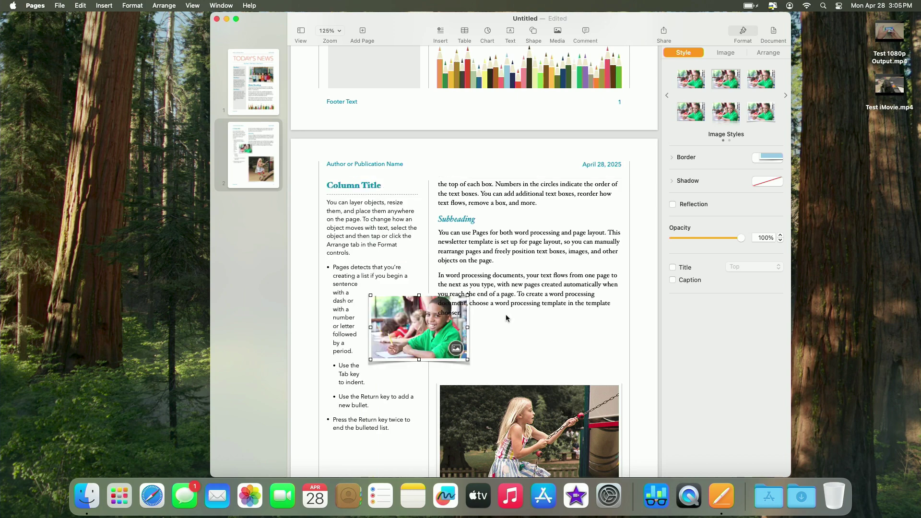
Step: Reselect the boy's photo and move it back to the top of the left column, above Column Title
click(407, 387)
click(421, 344)
drag(421, 344, 383, 229)
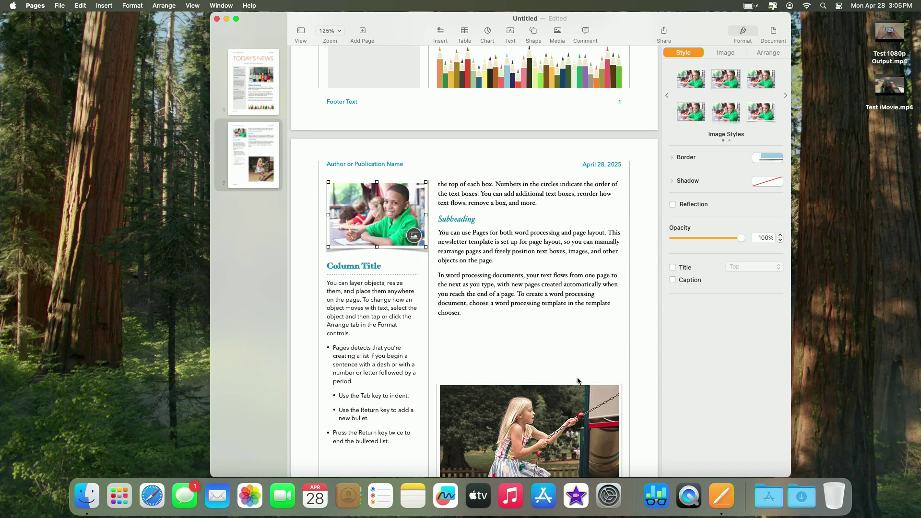
scroll(577, 380, down, 3)
scroll(577, 381, up, 7)
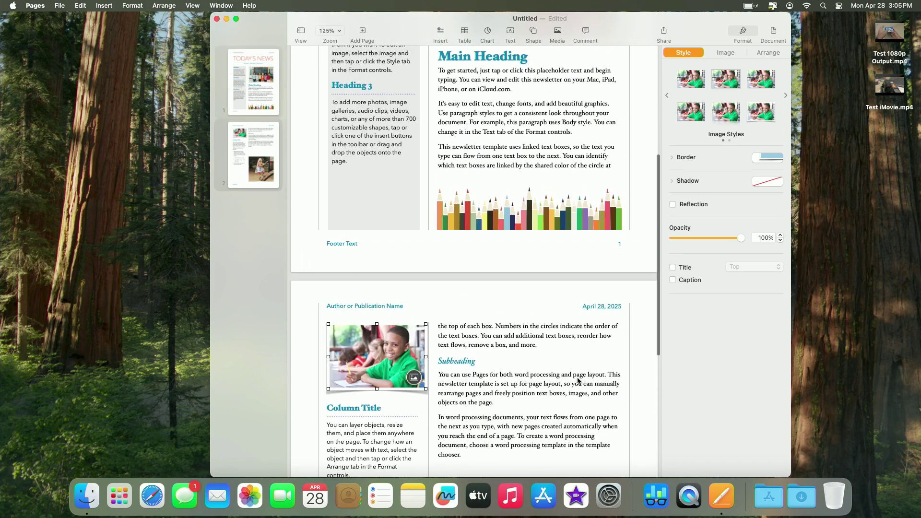
scroll(577, 381, up, 5)
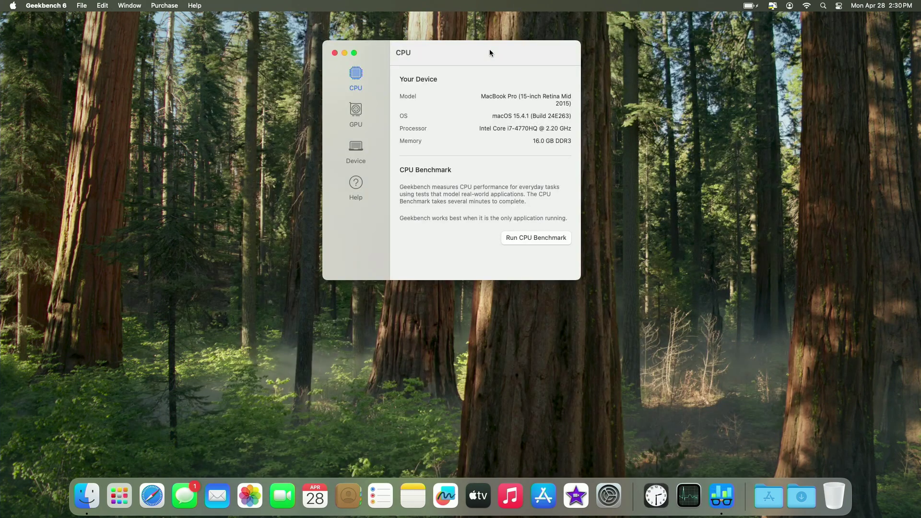
Step: Run the Geekbench 6 CPU benchmark, scoring 1069 single-core and 3702 multi-core
click(554, 238)
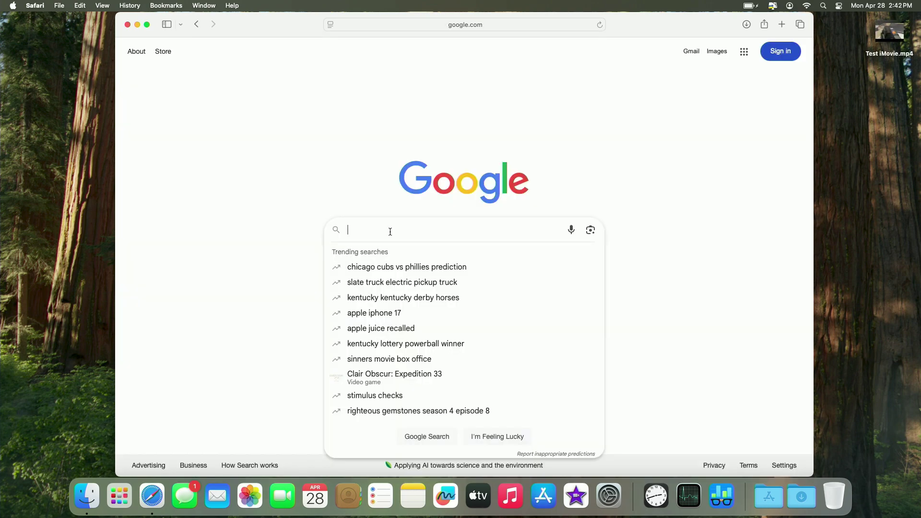
Step: Search Google for NASA in Safari
text(NASA)
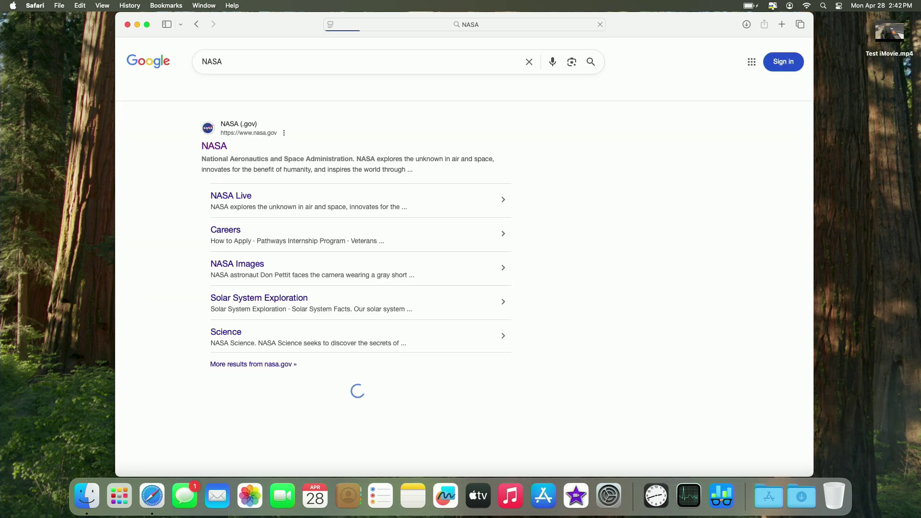
Step: Open NASA's website from the results and browse its Mars page to the How We Explore Mars cards
click(215, 146)
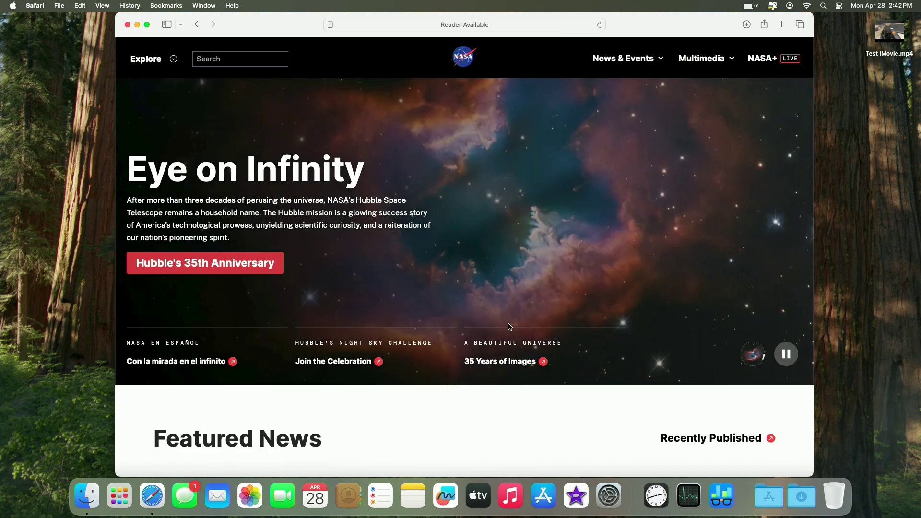
scroll(509, 327, down, 15)
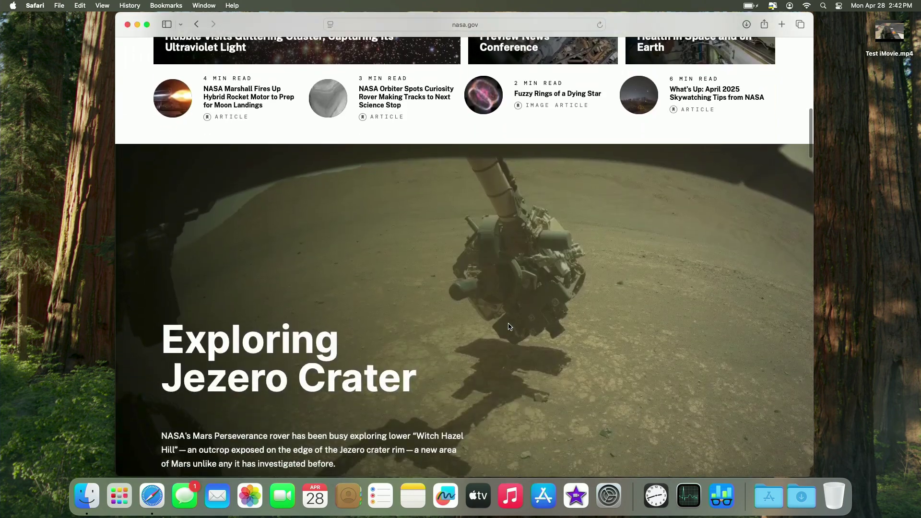
scroll(509, 327, down, 15)
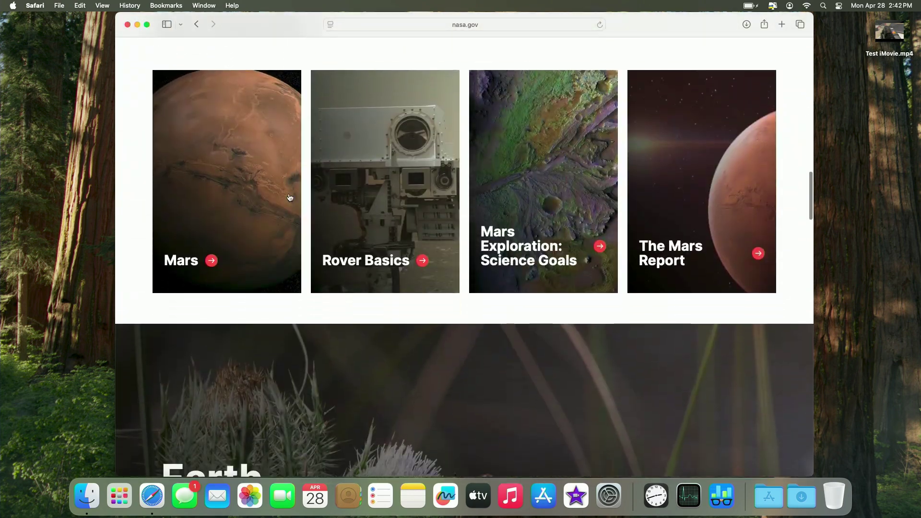
click(279, 194)
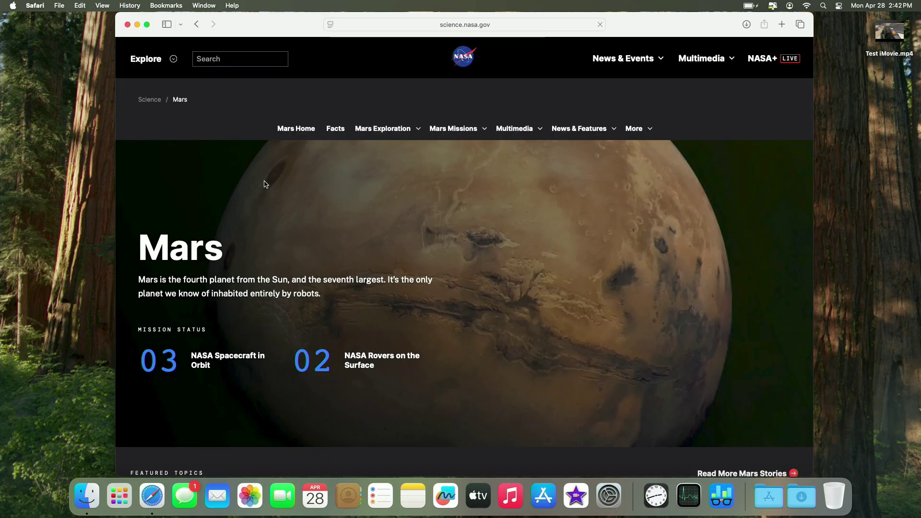
scroll(265, 184, down, 15)
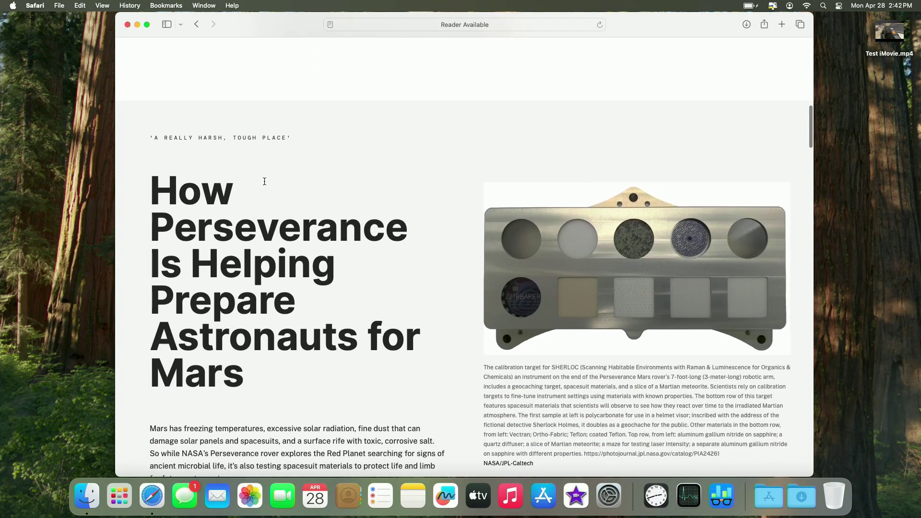
scroll(302, 244, down, 15)
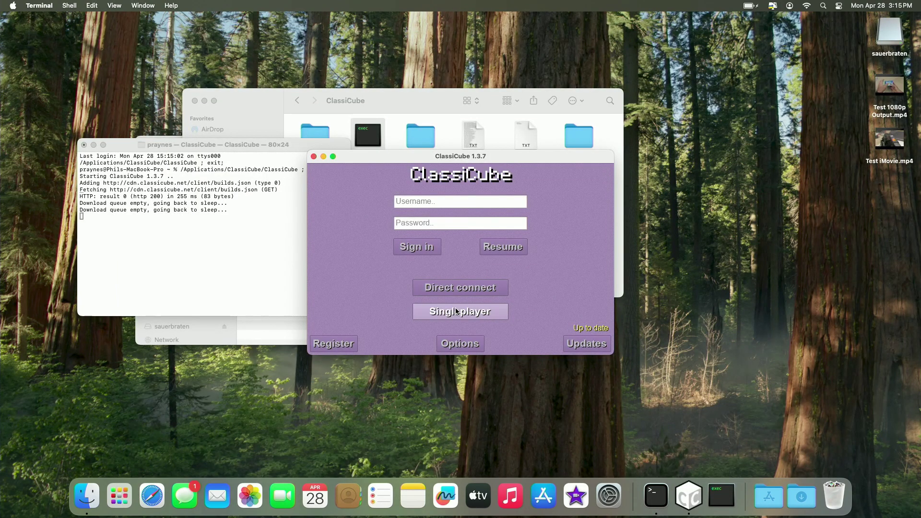
Step: Start a ClassiCube singleplayer world and switch it to full screen
click(459, 312)
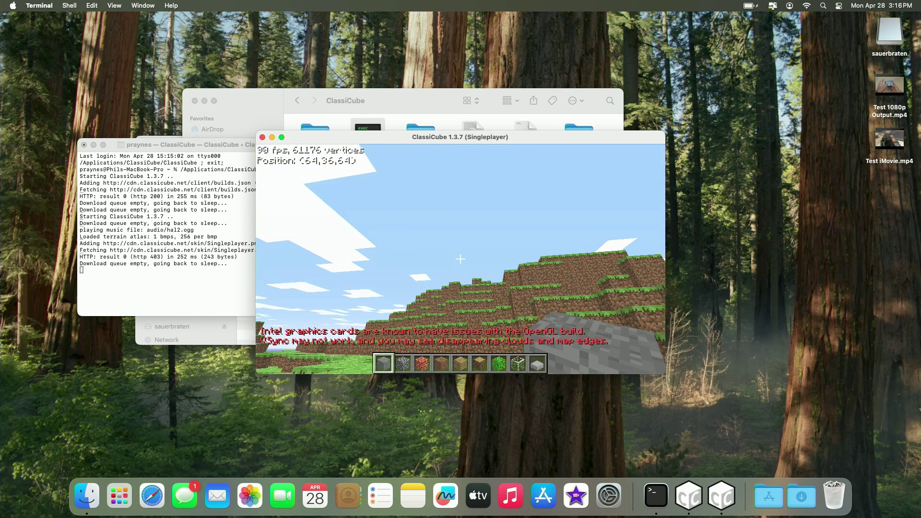
key(Escape)
click(281, 138)
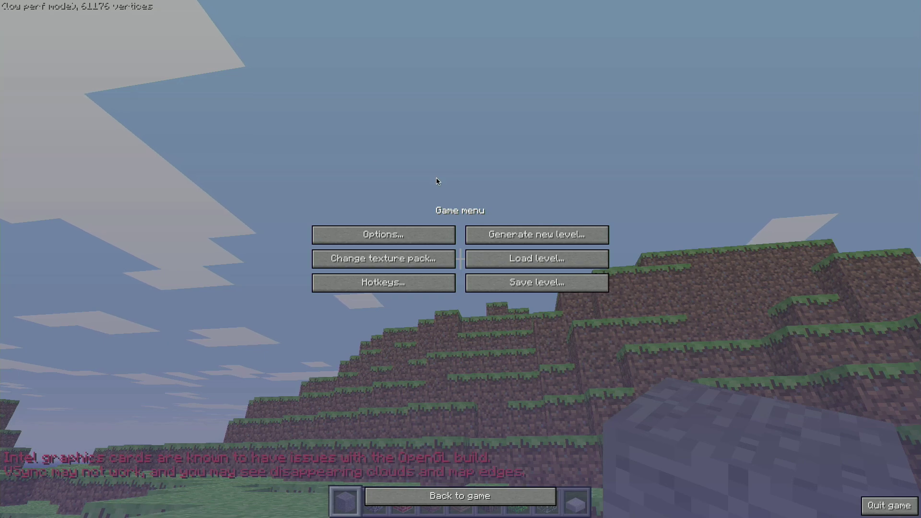
key(Escape)
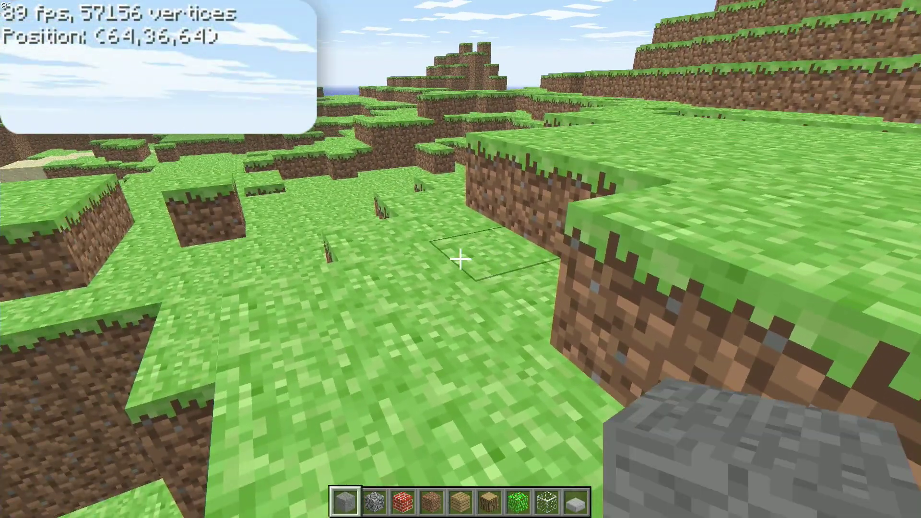
Step: Walk across the grassy terrain, climbing a ledge, to position (46,35,60)
key(w)
key(4)
key(w)
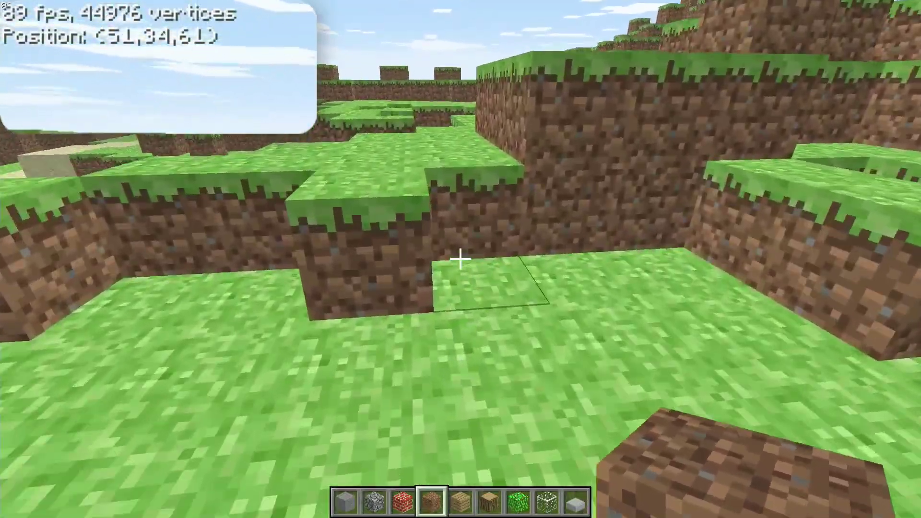
key(w)
key(space)
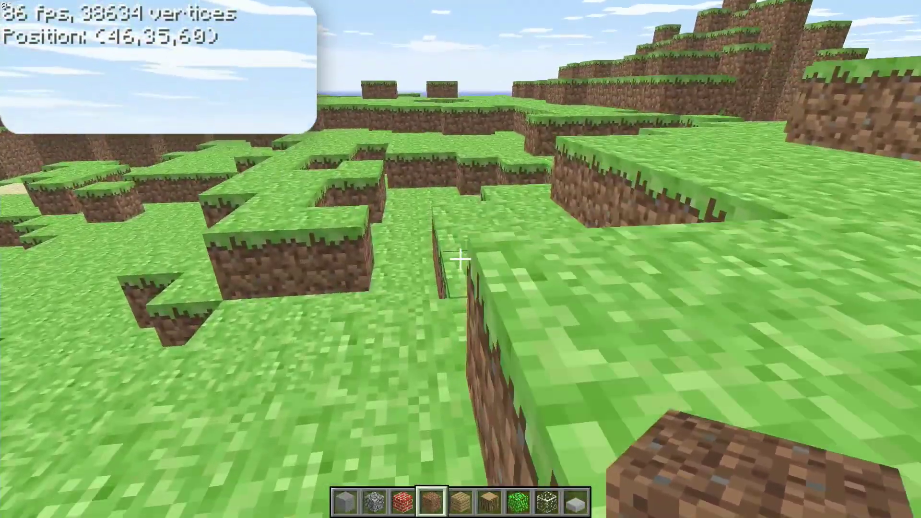
key(w)
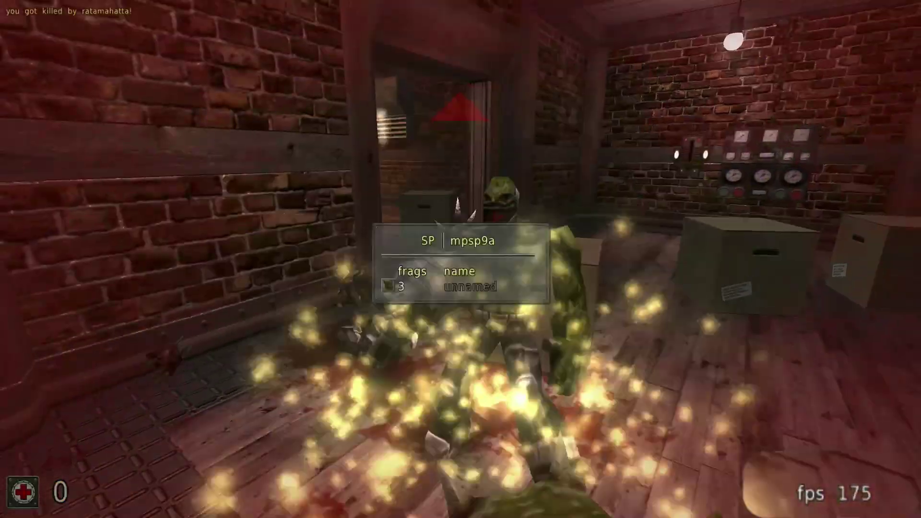
Step: Respawn in Sauerbraten, shoot the attacking monster dead, and walk forward through the room
click(459, 259)
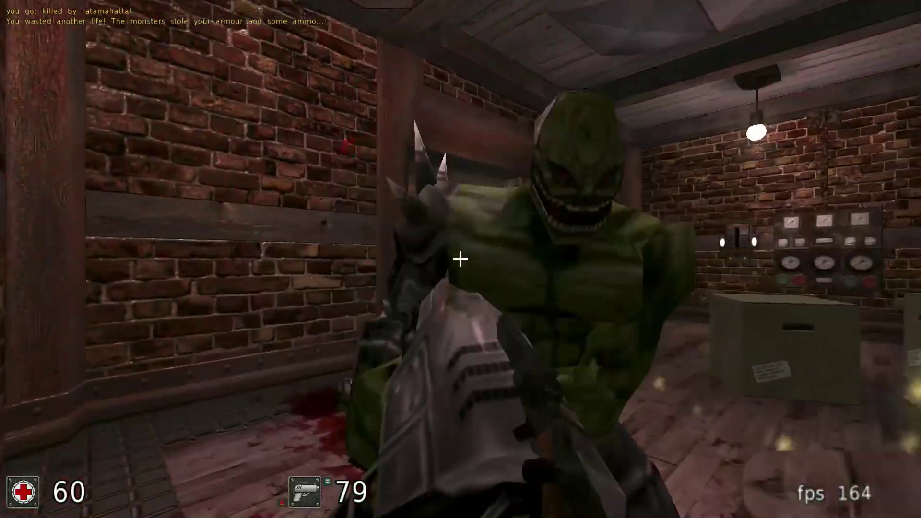
click(460, 259)
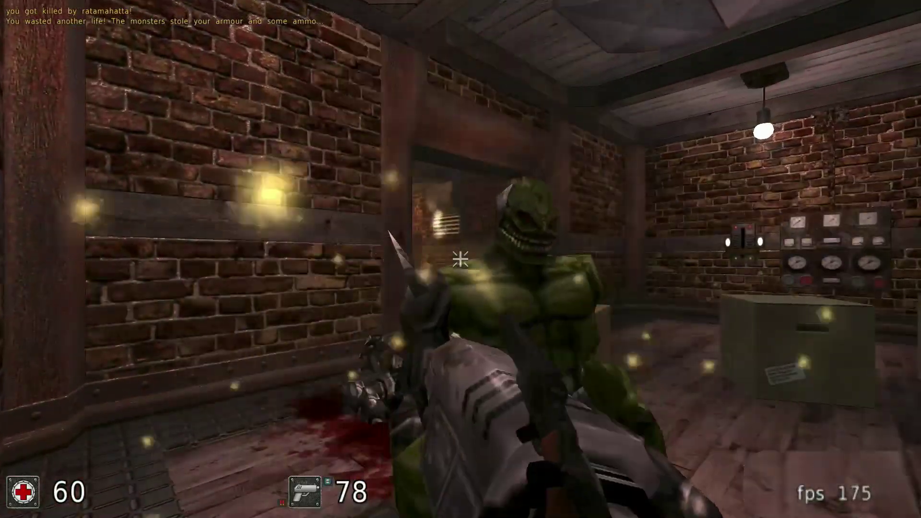
click(460, 259)
click(460, 259)
click(460, 259)
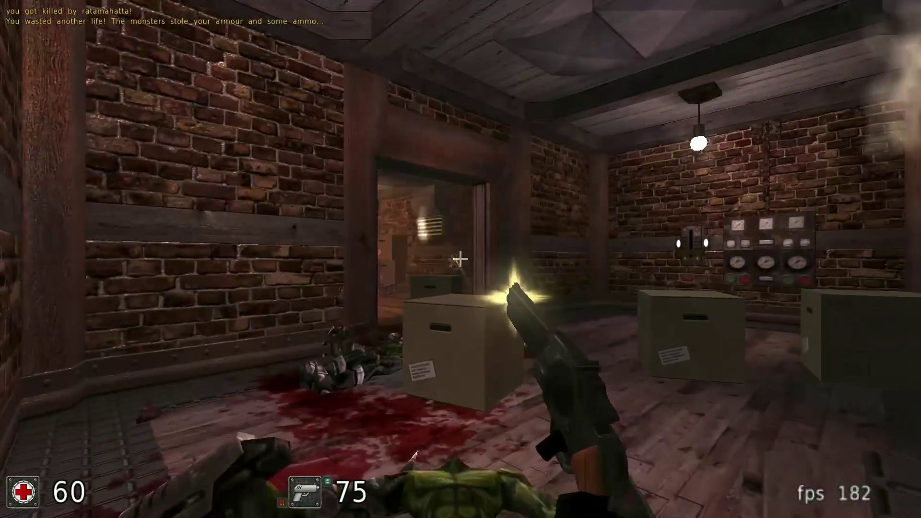
key(w)
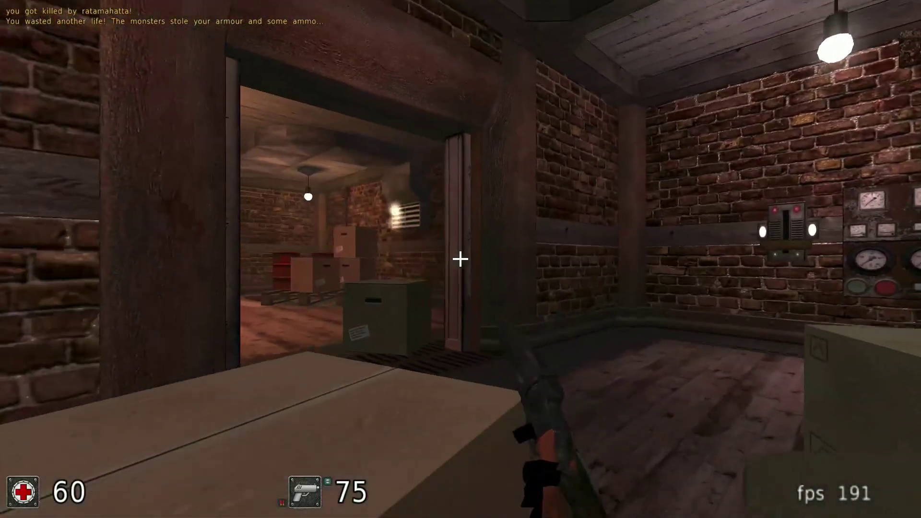